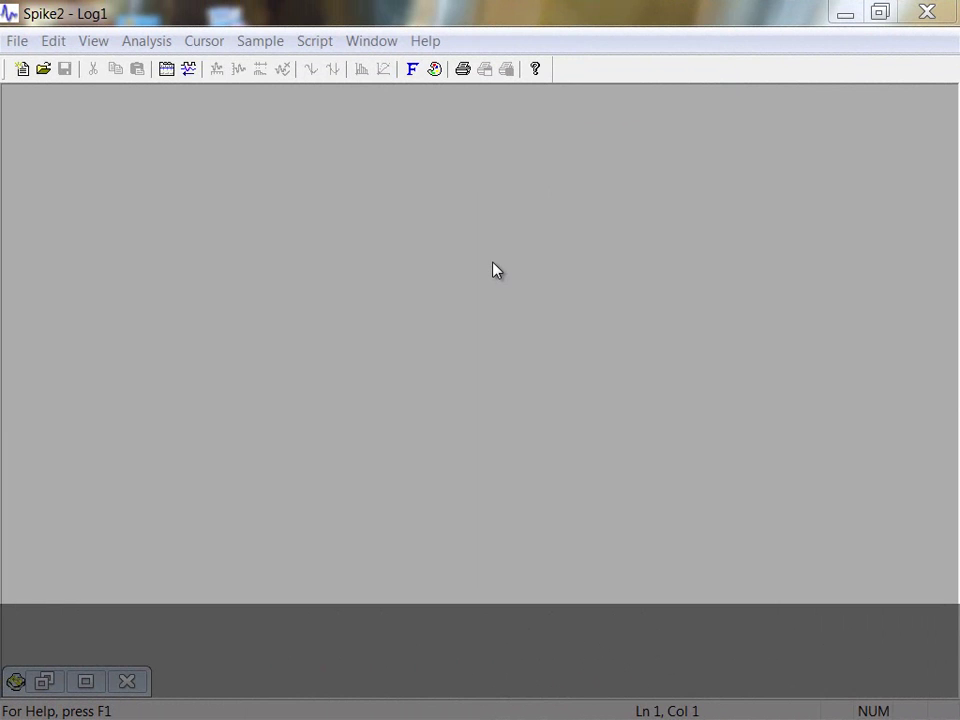
# - Open the DRUG data file
pyautogui.click(20, 41)
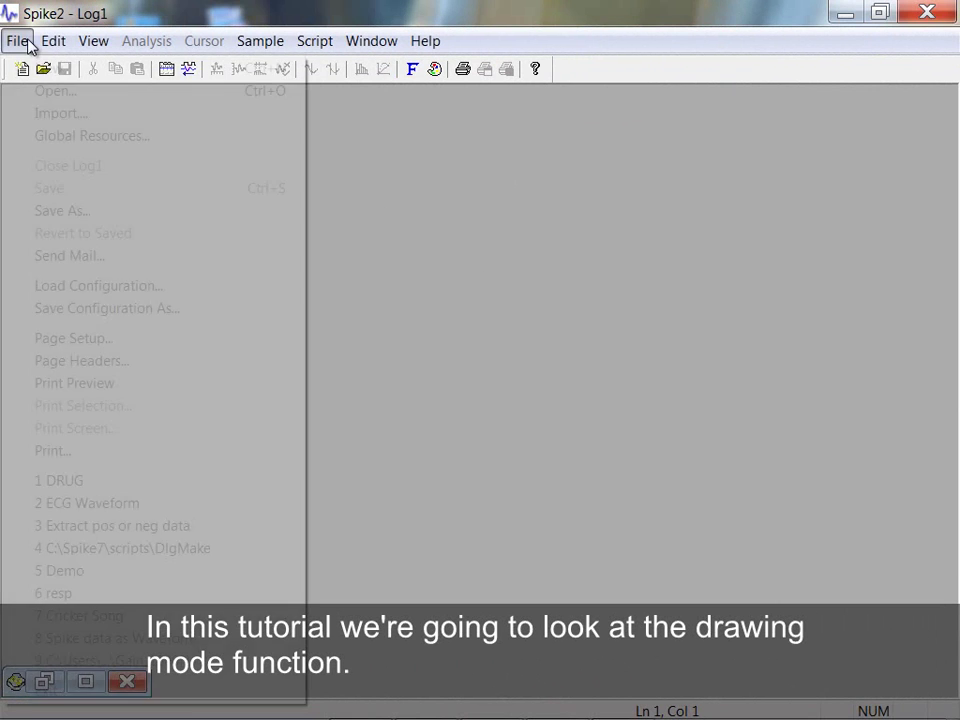
pyautogui.click(50, 92)
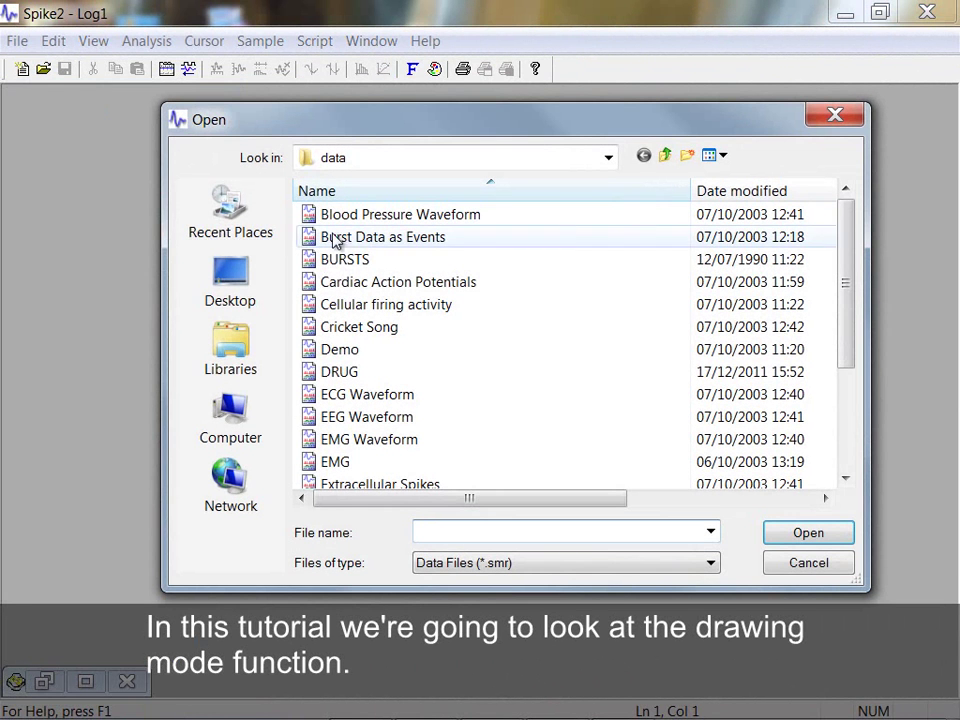
pyautogui.doubleClick(353, 374)
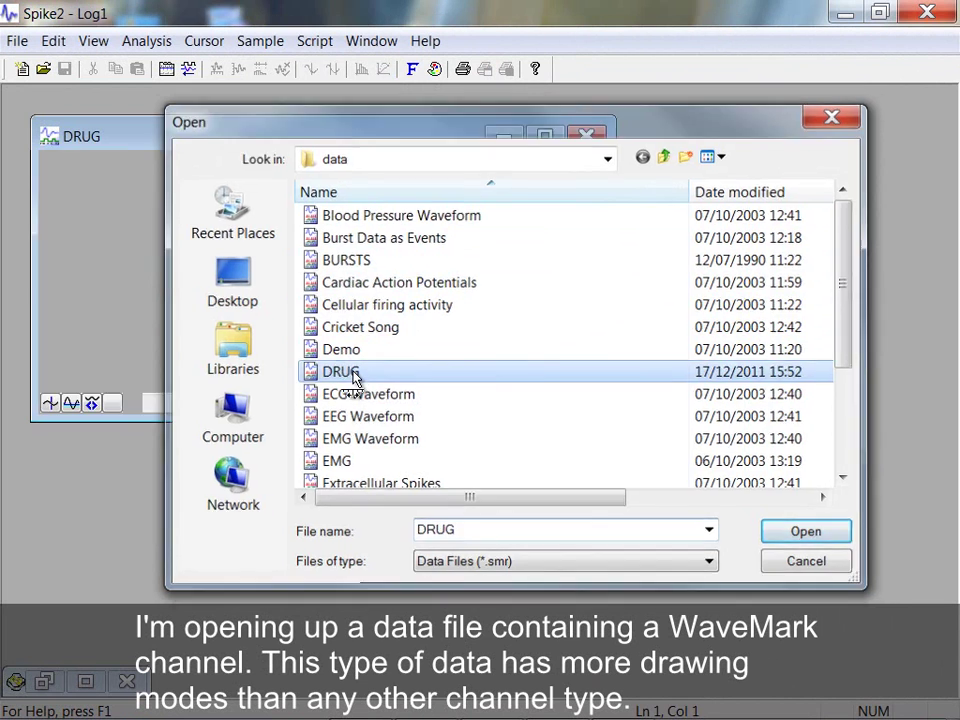
# - Maximize the DRUG data window and show the whole recording time range
pyautogui.doubleClick(348, 143)
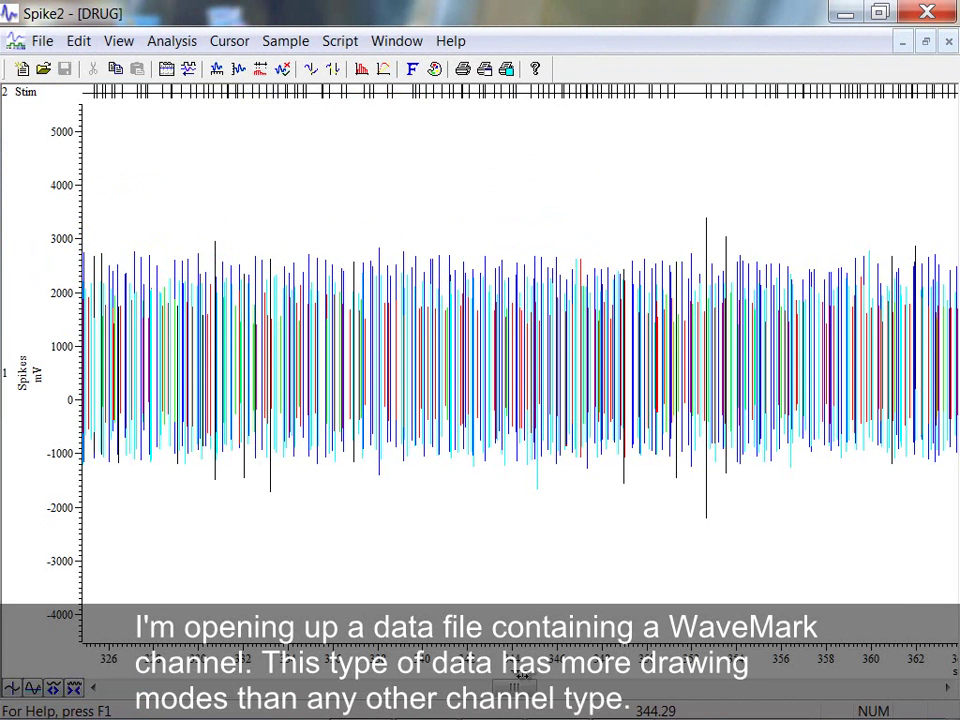
pyautogui.doubleClick(525, 660)
pyautogui.click(409, 210)
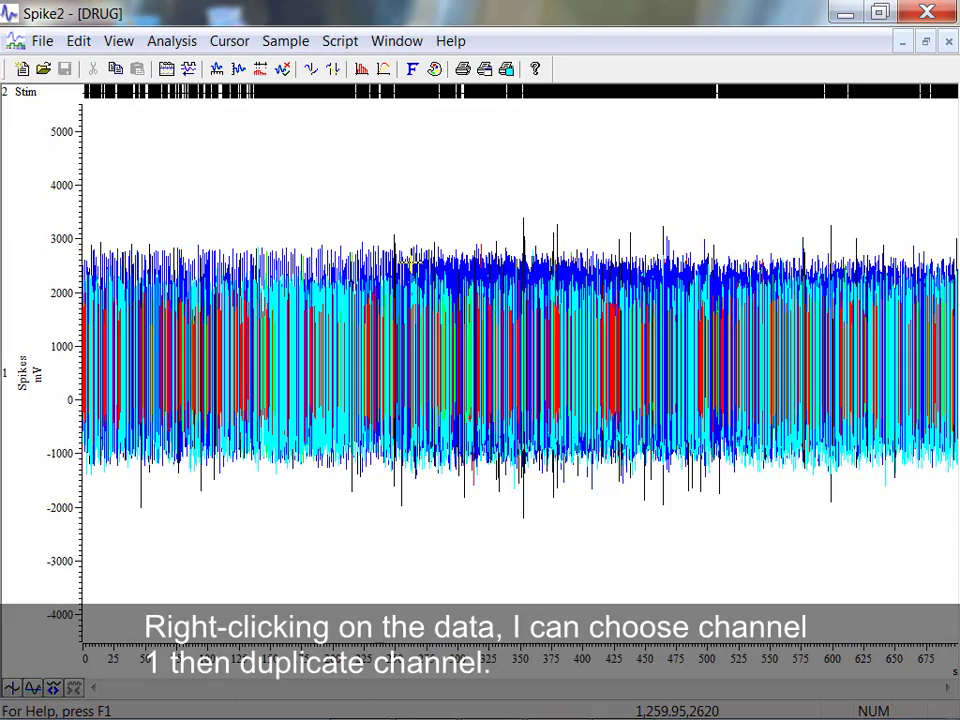
# - Duplicate channel 1 Spikes to create channel 1a
pyautogui.rightClick(408, 262)
pyautogui.moveTo(506, 275)
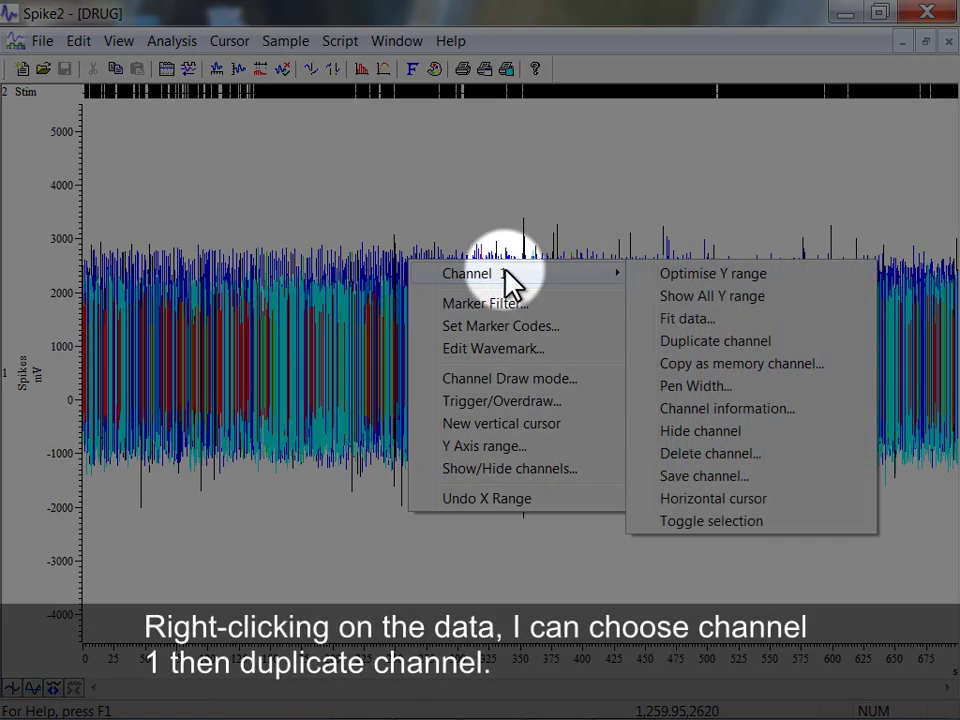
pyautogui.click(666, 341)
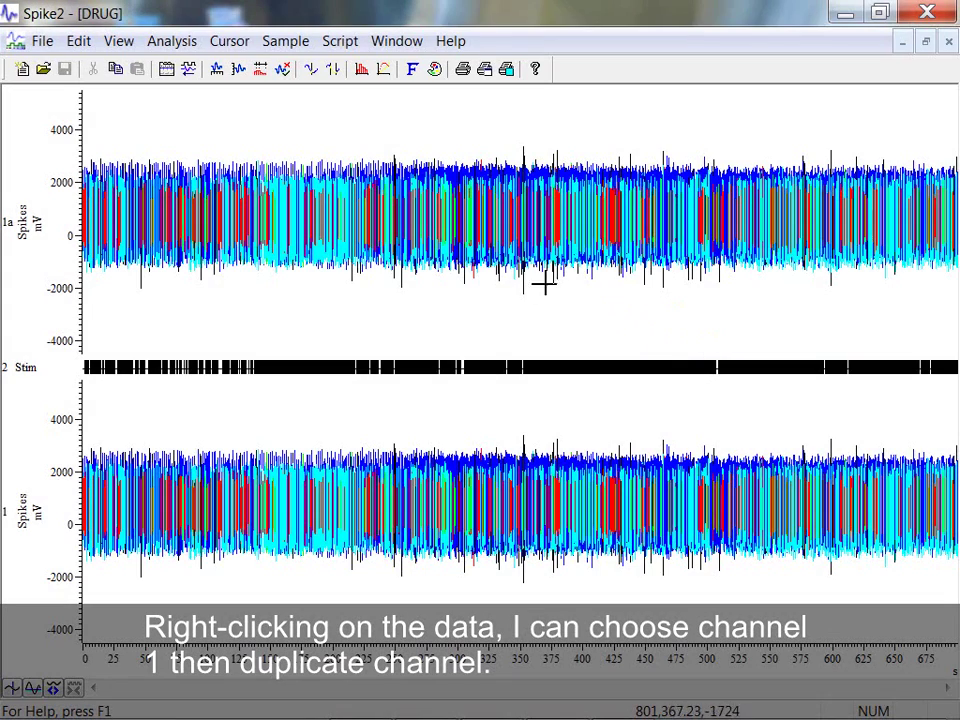
# - Bring up Channel Draw mode settings for channel 1a and move the dialog aside
pyautogui.rightClick(296, 166)
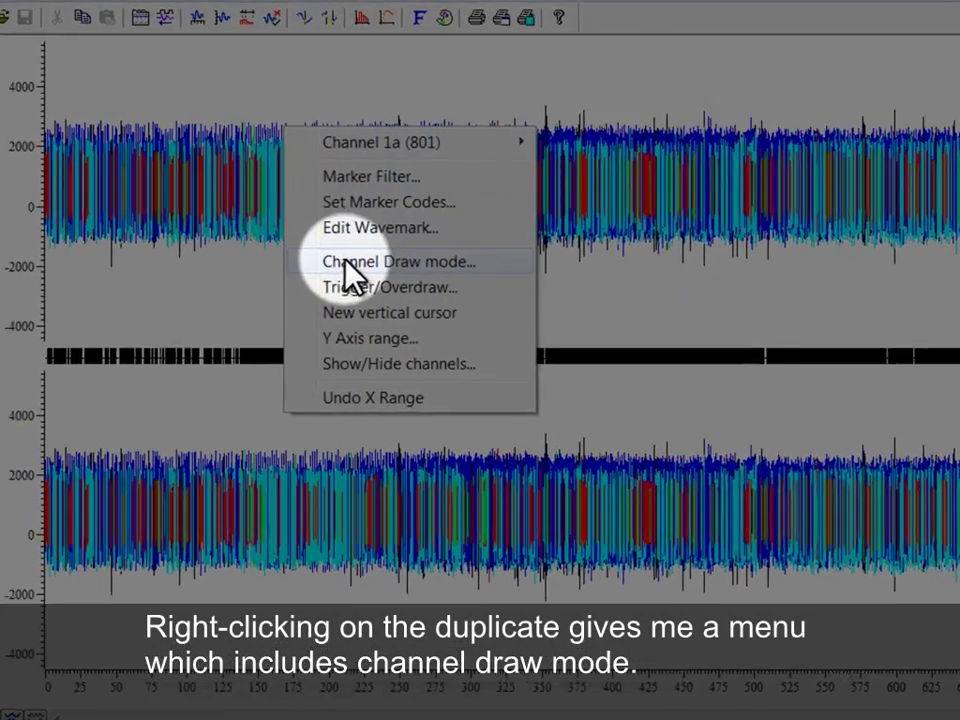
pyautogui.click(347, 284)
pyautogui.moveTo(377, 378)
pyautogui.mouseDown()
pyautogui.moveTo(358, 299)
pyautogui.moveTo(333, 255)
pyautogui.mouseUp()
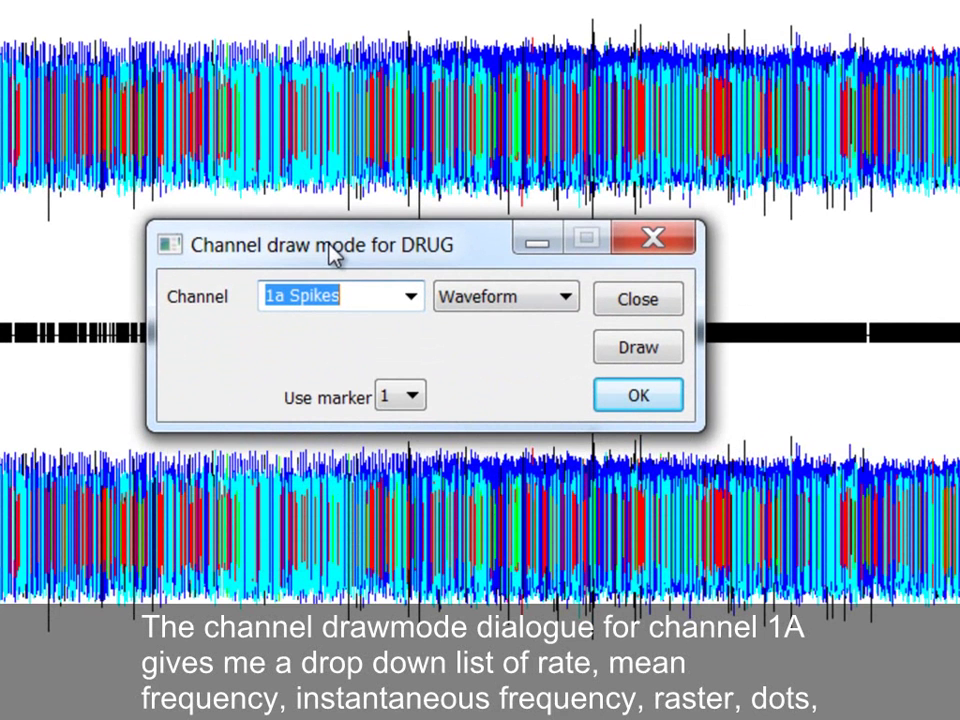
pyautogui.click(510, 313)
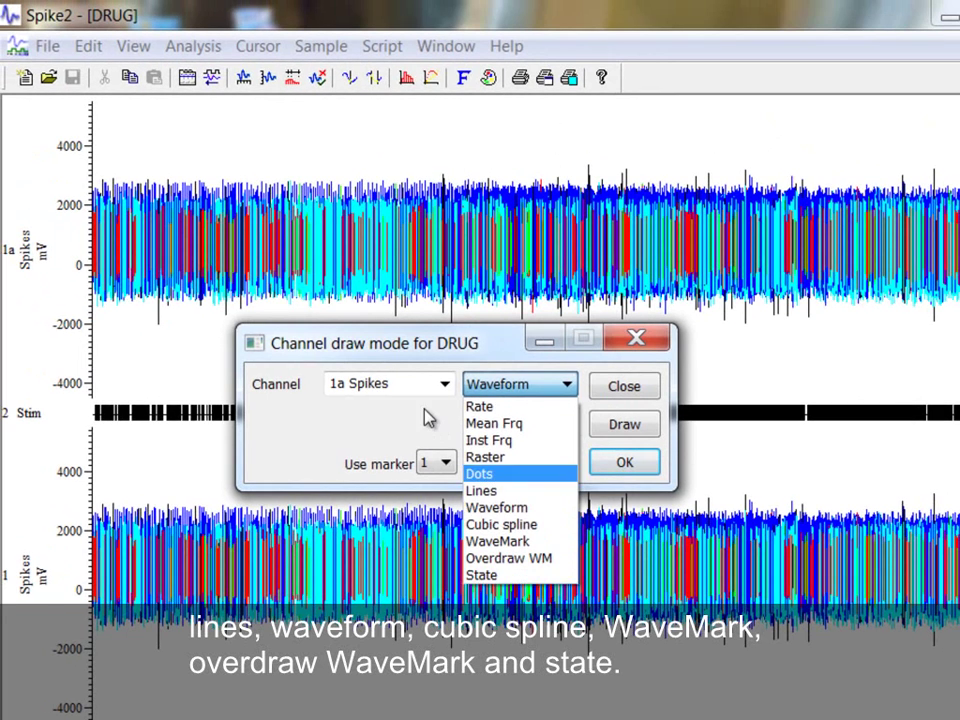
# - Target channel 2 Stim in the draw mode dialog and view its six modes, Rate through Lines
pyautogui.click(428, 418)
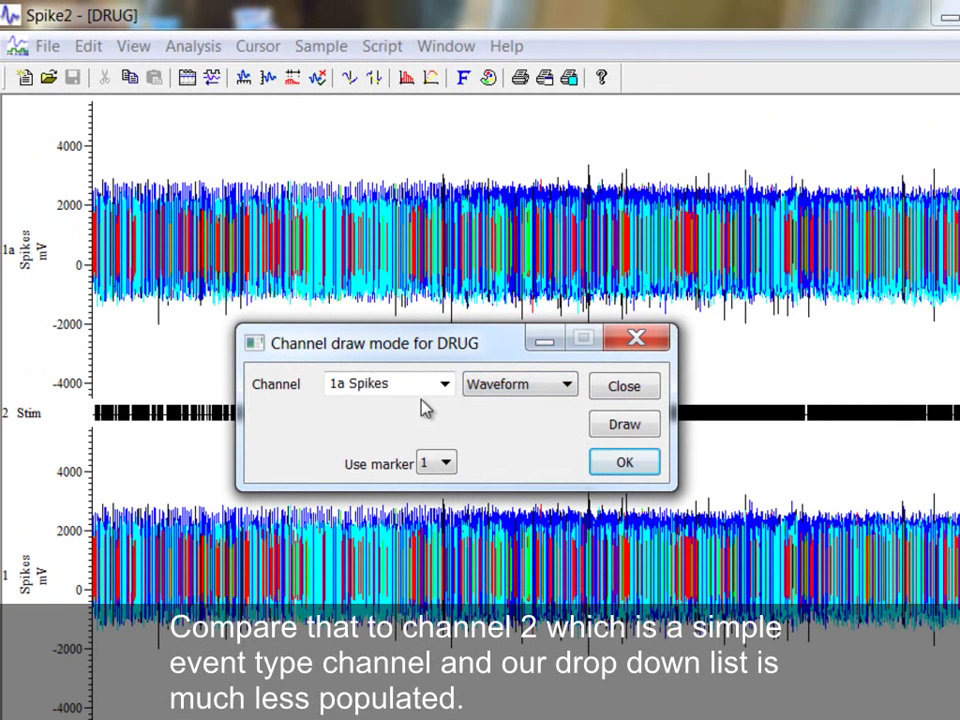
pyautogui.click(444, 384)
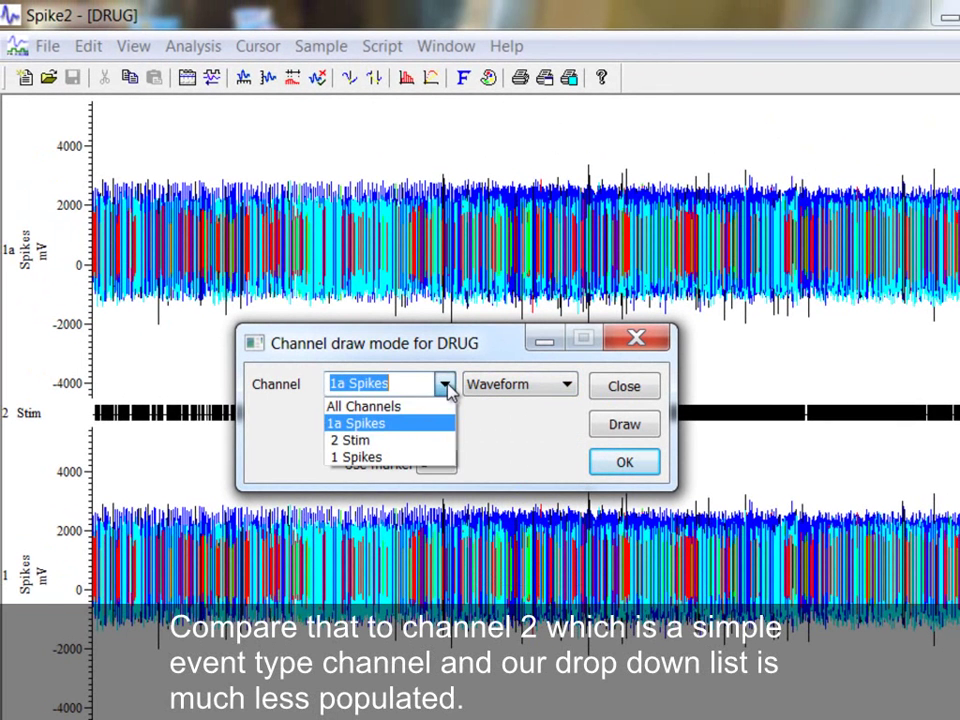
pyautogui.click(403, 441)
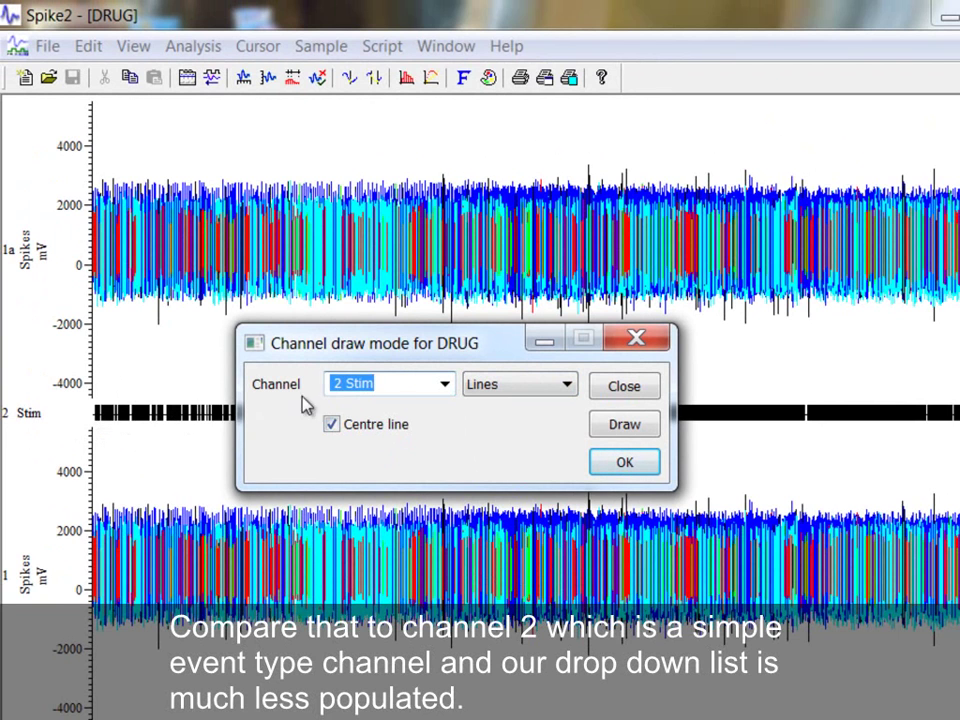
pyautogui.click(485, 395)
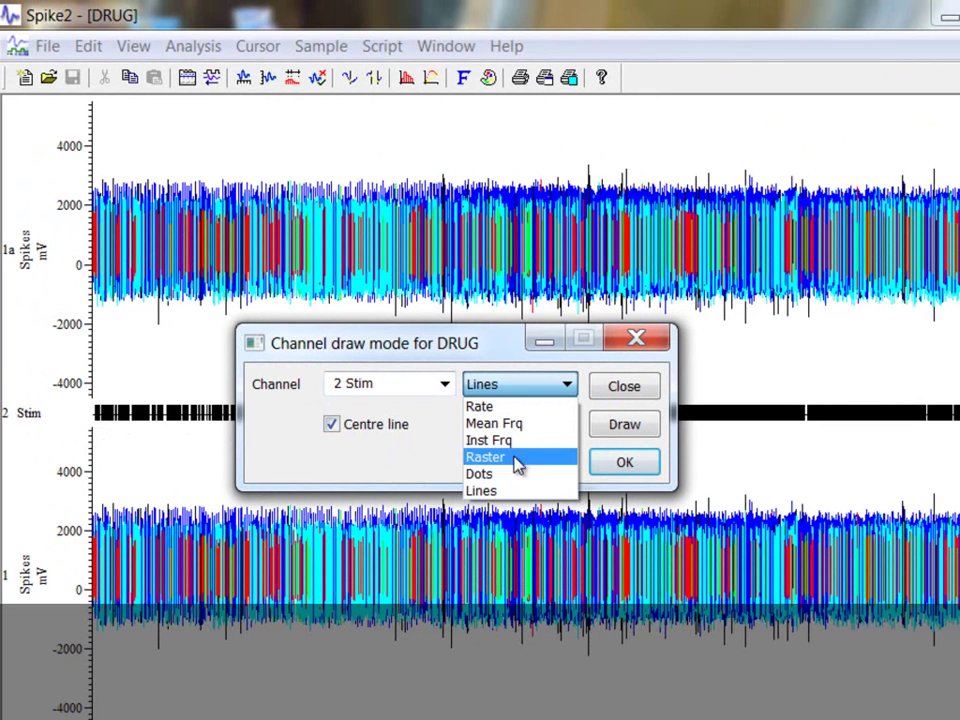
# - Draw channel 1a Spikes in Rate mode as a histogram
pyautogui.click(444, 384)
pyautogui.click(442, 386)
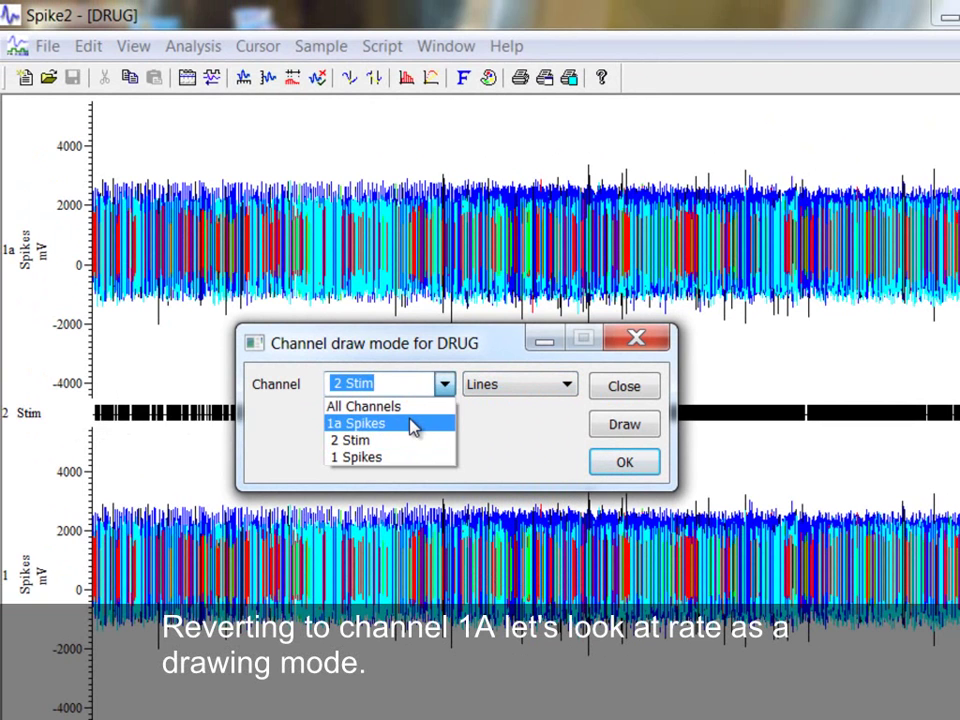
pyautogui.click(411, 424)
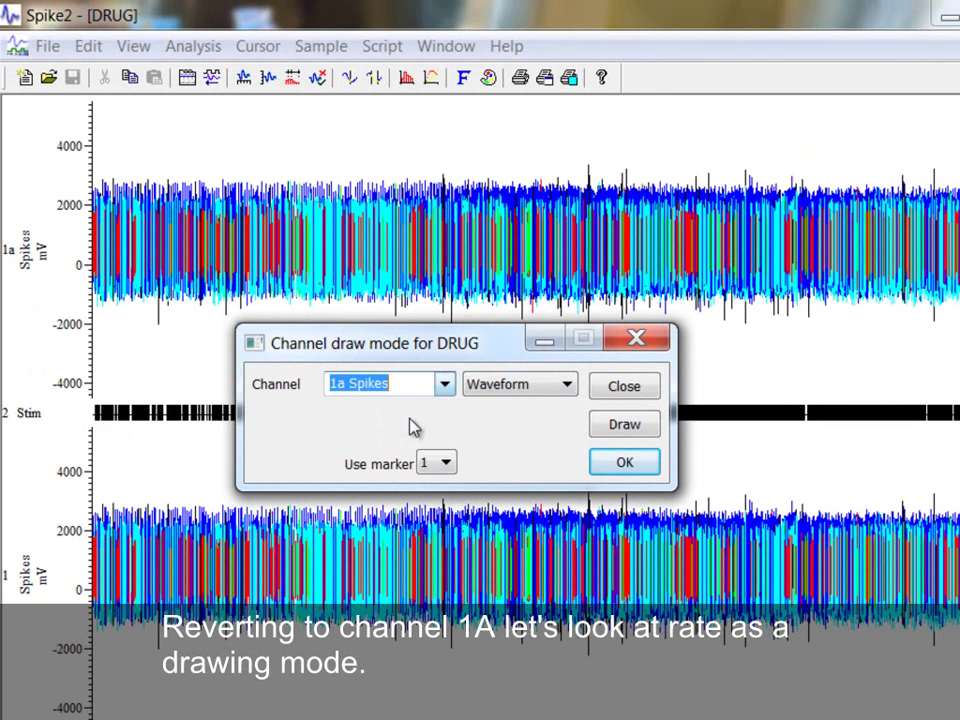
pyautogui.click(557, 388)
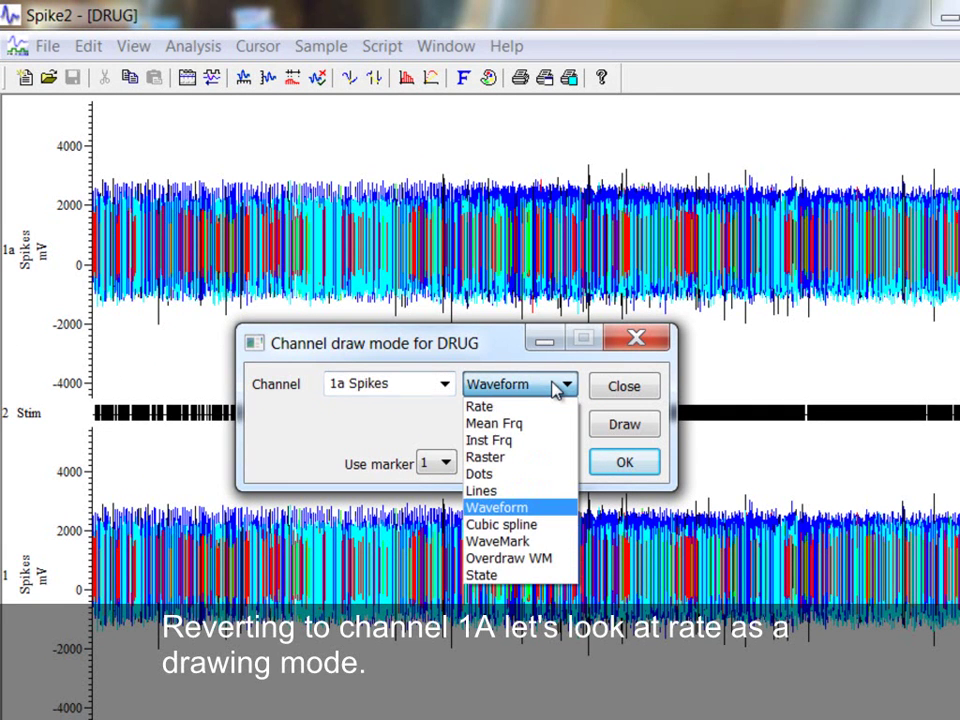
pyautogui.click(532, 411)
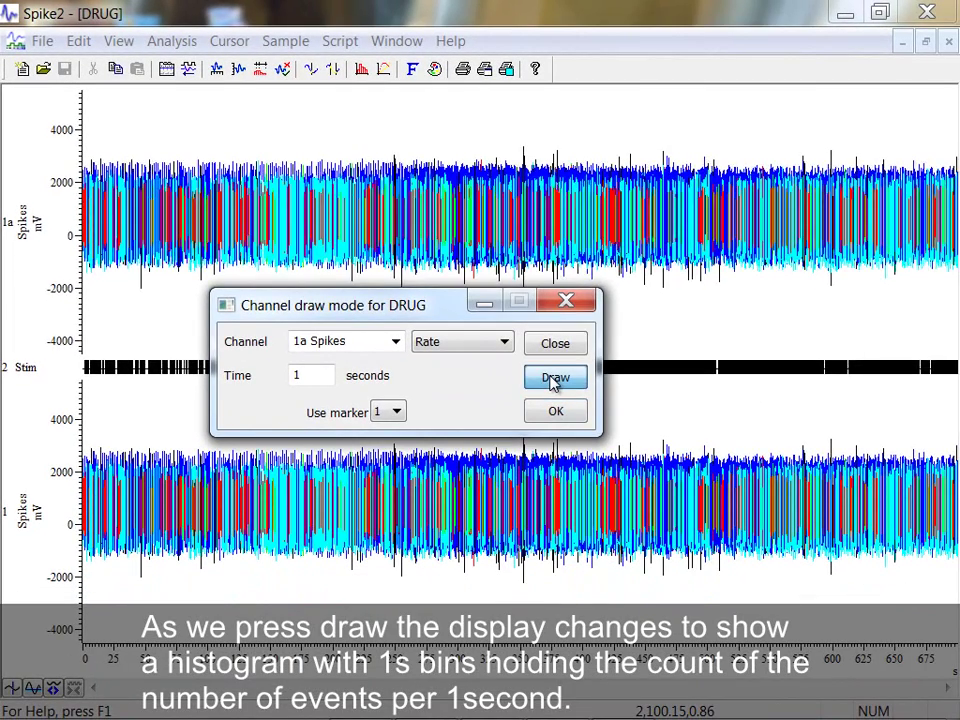
pyautogui.click(553, 379)
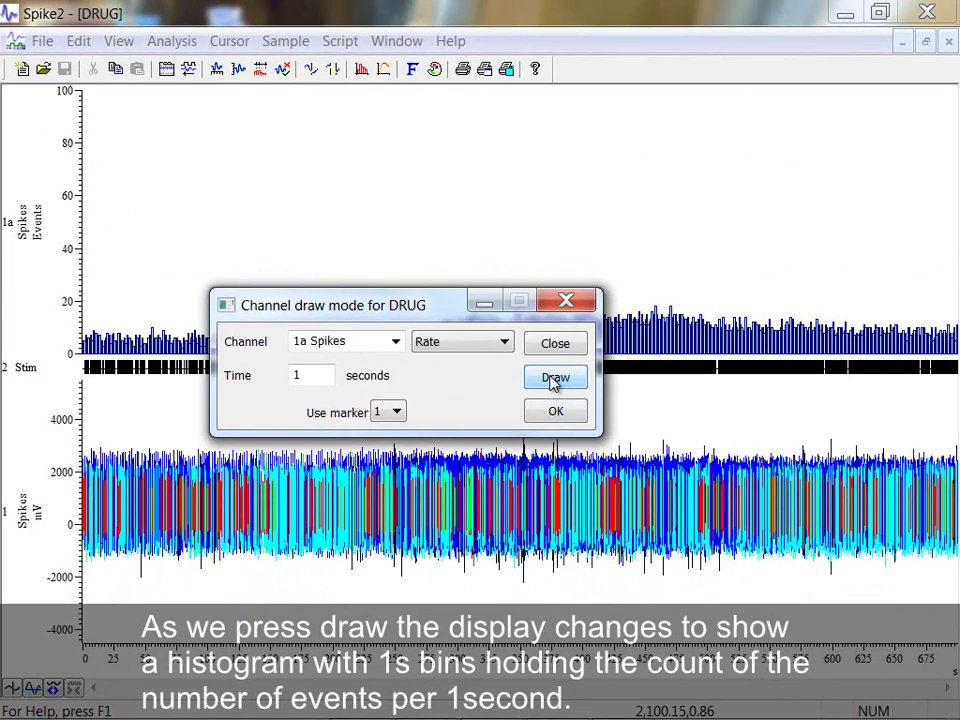
# - Change the rate histogram bin time to 5 seconds and redraw
pyautogui.moveTo(462, 302); pyautogui.dragTo(478, 391)
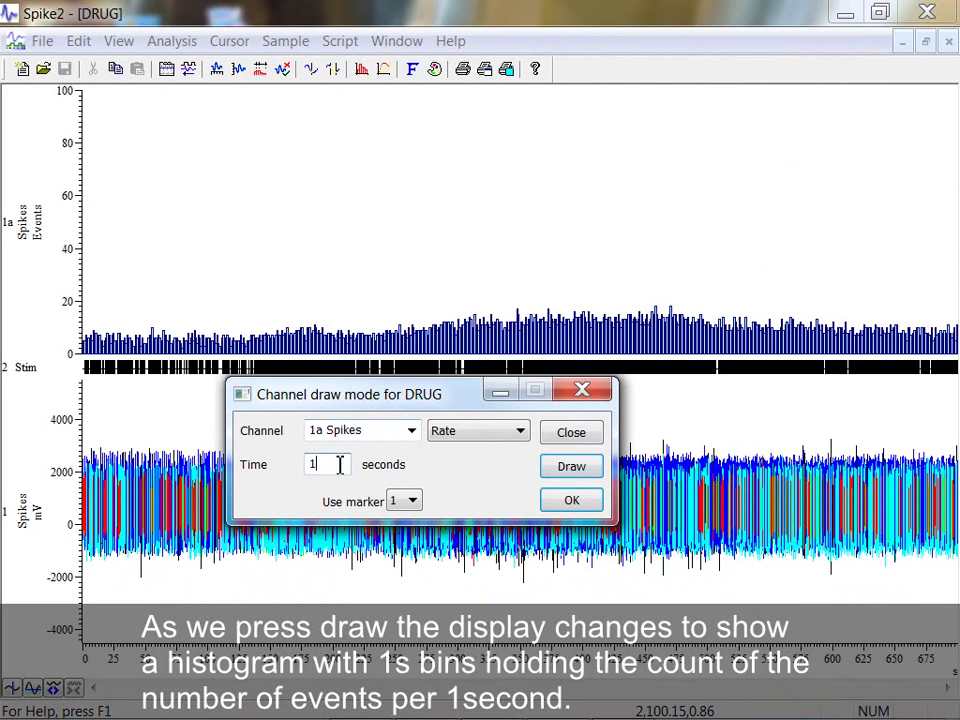
pyautogui.moveTo(339, 464); pyautogui.dragTo(285, 474)
pyautogui.write('5')
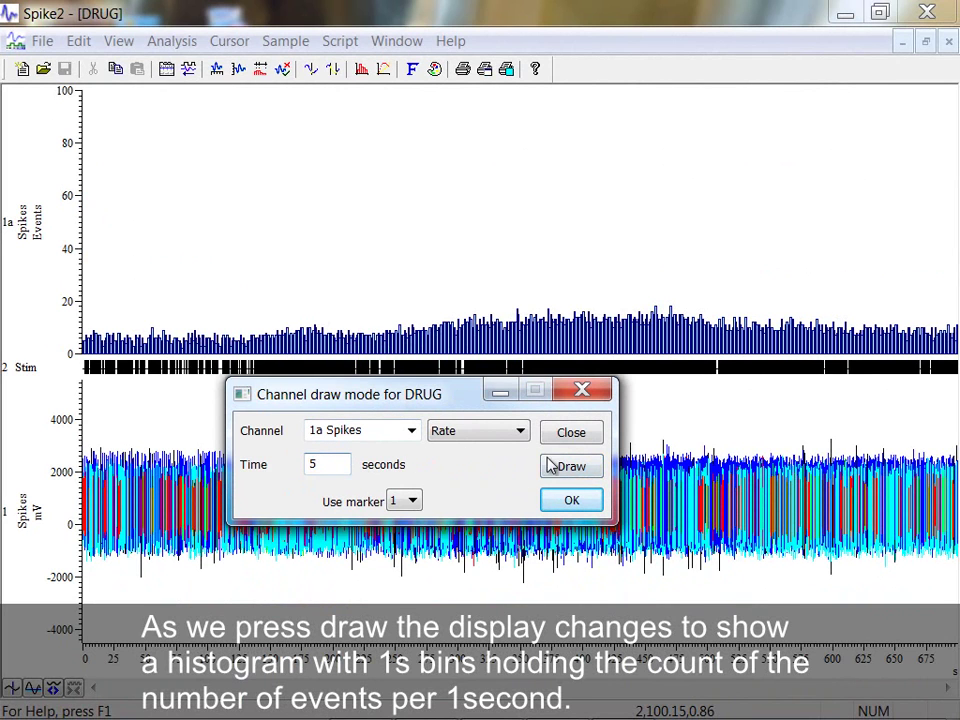
pyautogui.click(561, 466)
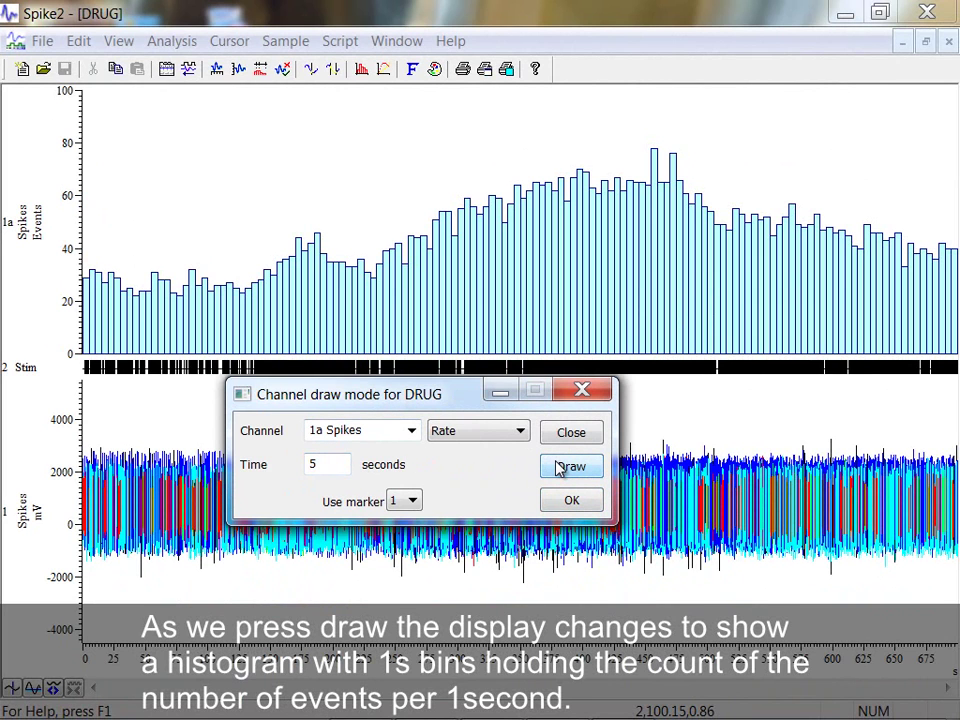
# - Draw channel 1a in Mean Frq mode with 5-second time, scaled per minute
pyautogui.click(515, 433)
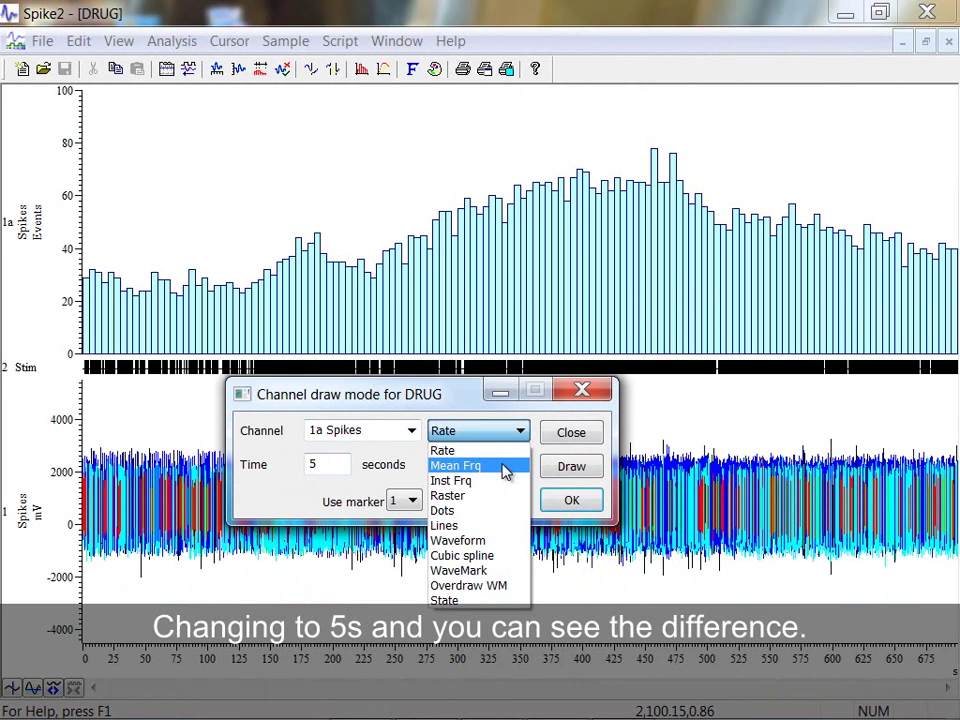
pyautogui.click(505, 466)
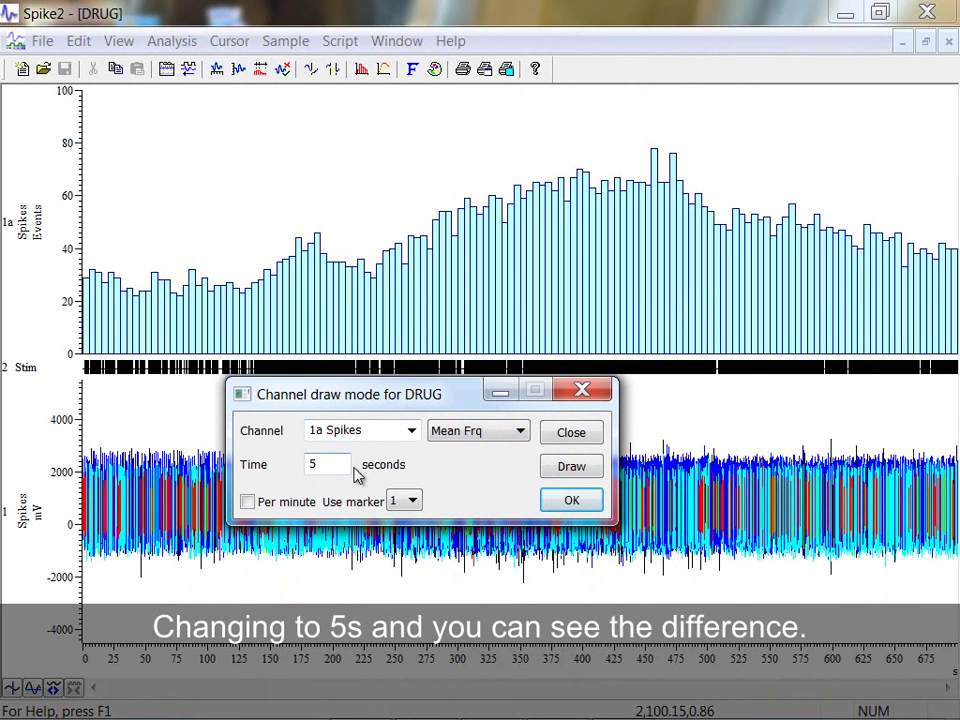
pyautogui.doubleClick(320, 465)
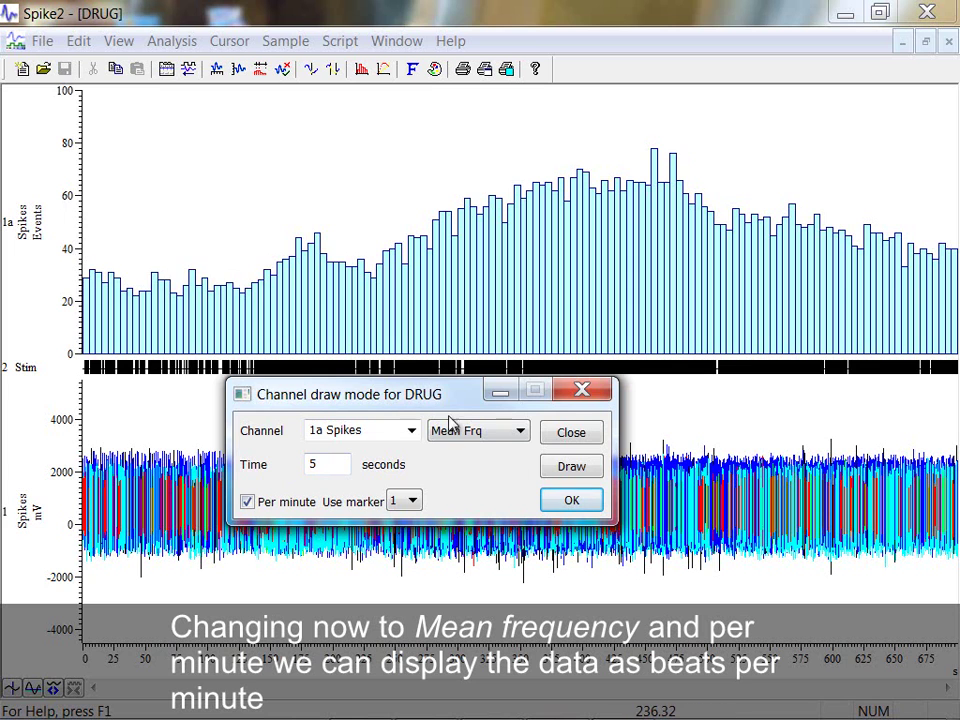
pyautogui.click(568, 467)
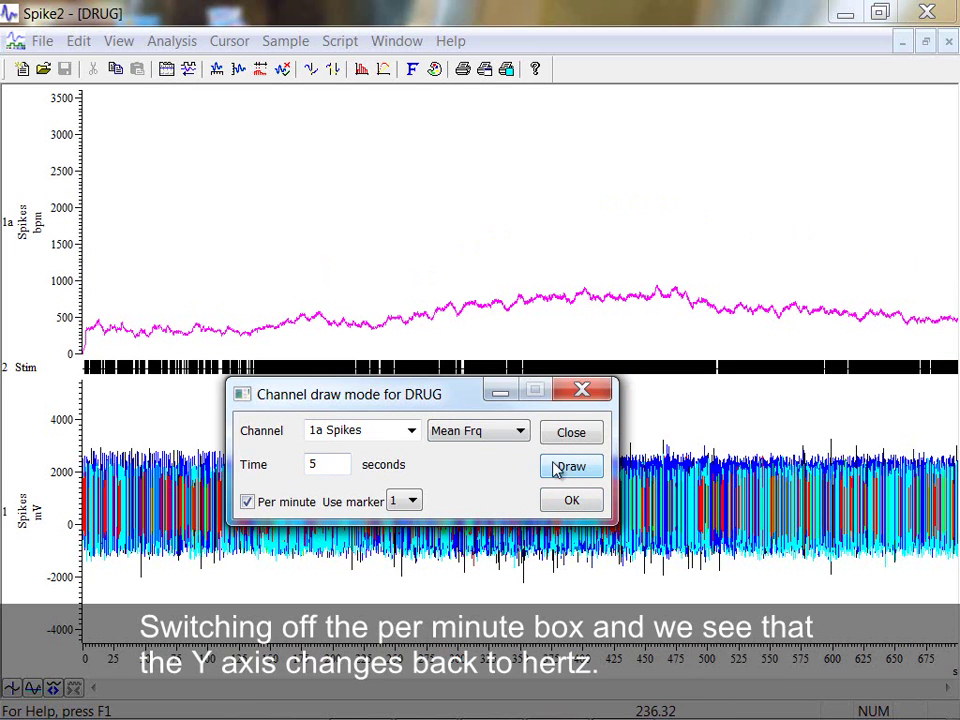
# - Turn off Per minute so the mean frequency plots in Hz (0–60)
pyautogui.click(288, 506)
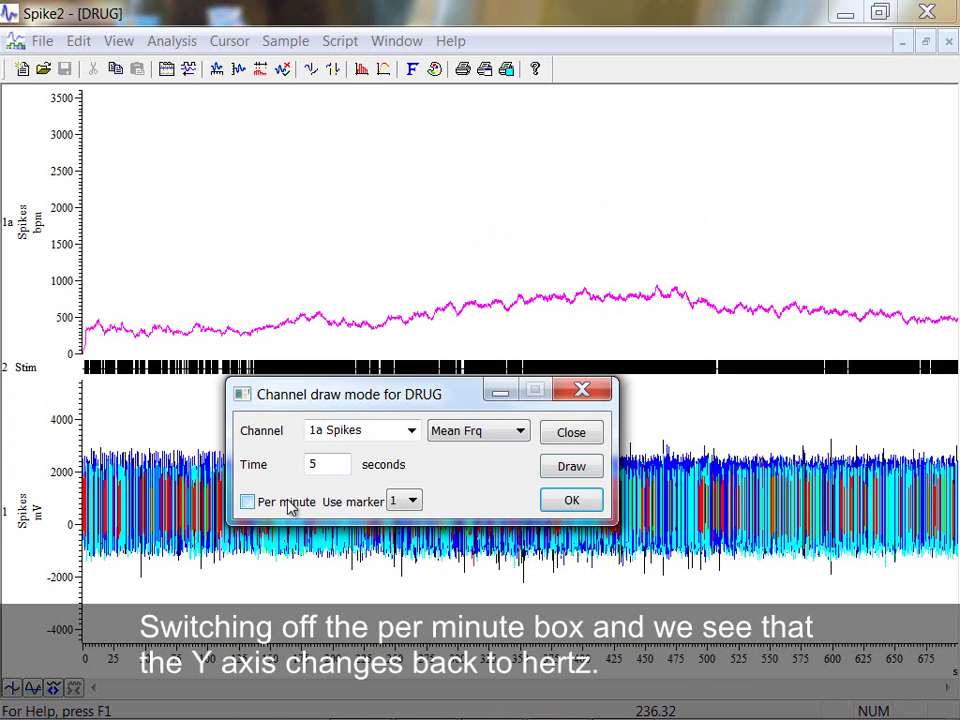
pyautogui.click(566, 470)
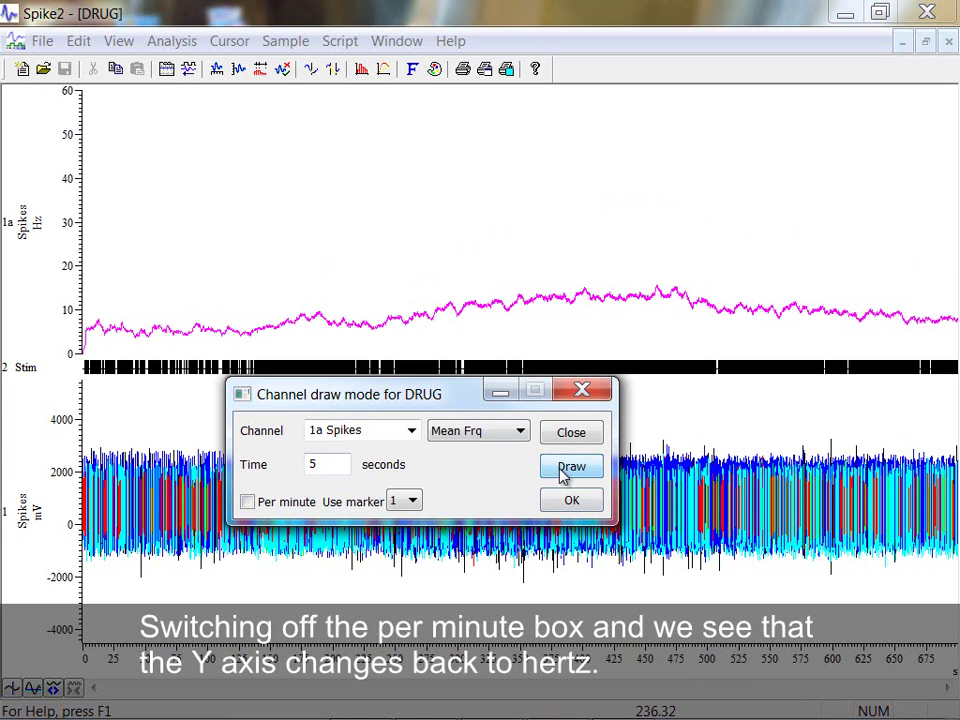
pyautogui.click(520, 431)
# - Draw channel 1a as Inst Frq dots of size 4 and optimise its Y range to about 0–230 Hz
pyautogui.click(495, 482)
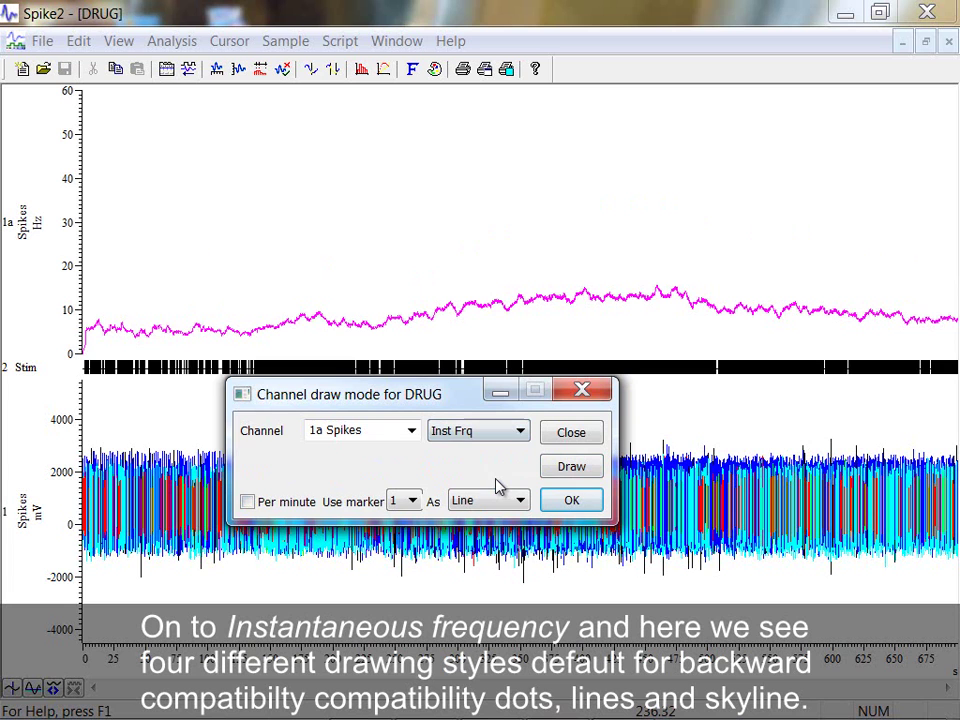
pyautogui.click(520, 501)
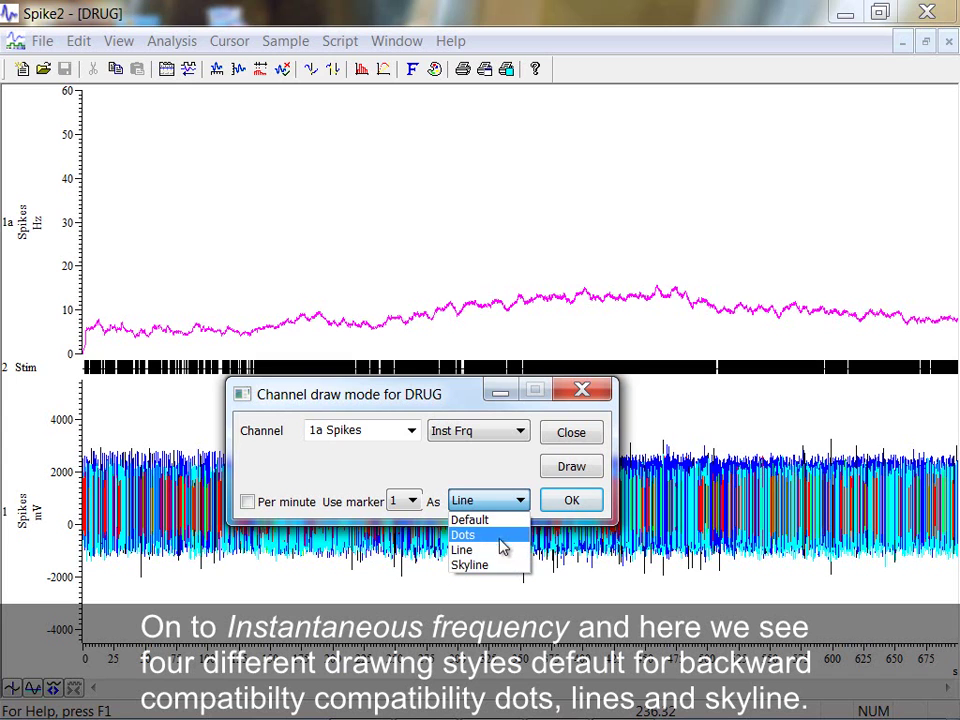
pyautogui.click(503, 536)
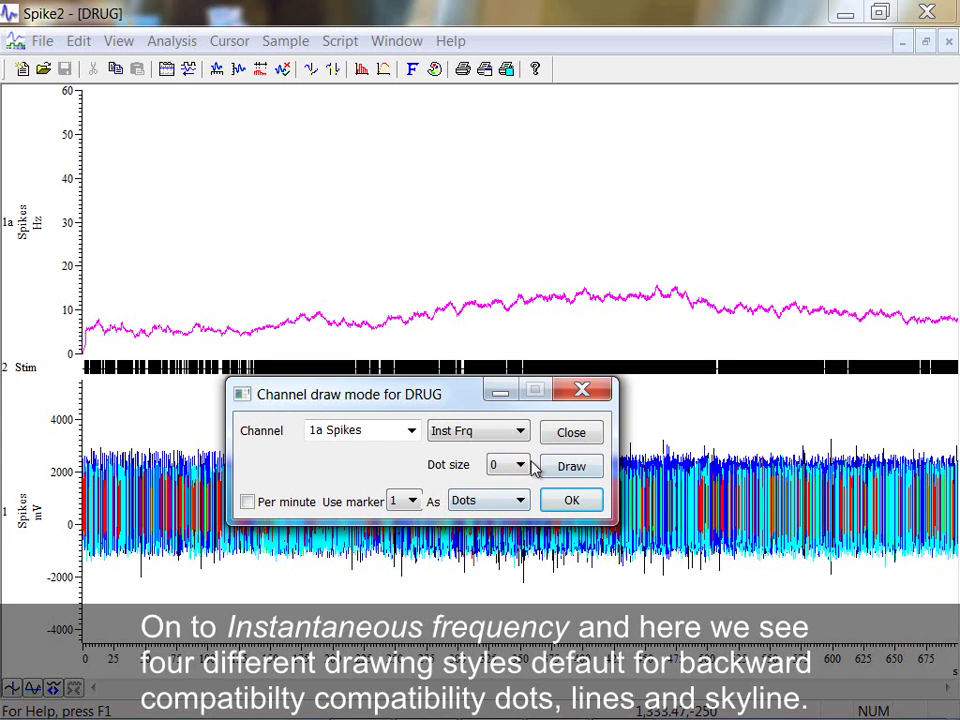
pyautogui.click(520, 465)
pyautogui.click(521, 545)
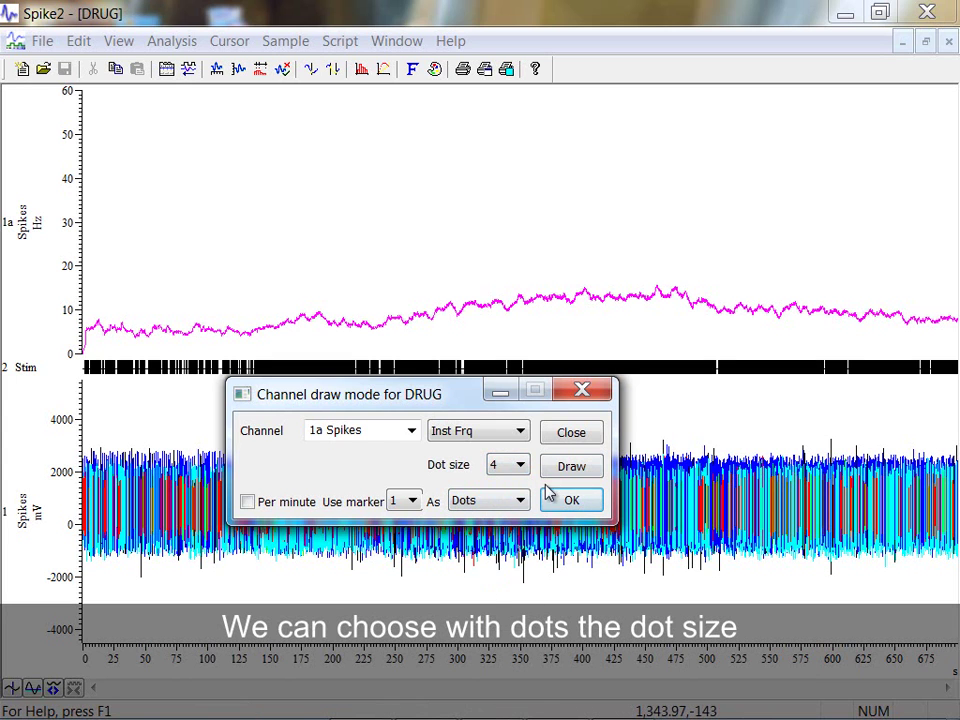
pyautogui.click(572, 465)
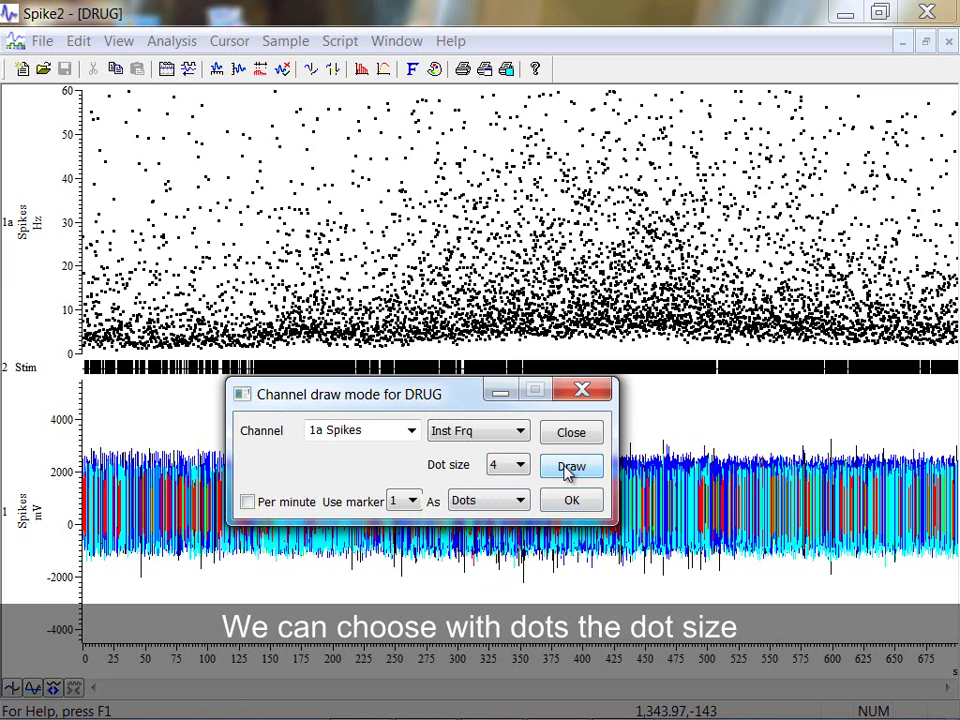
pyautogui.doubleClick(78, 168)
pyautogui.click(436, 210)
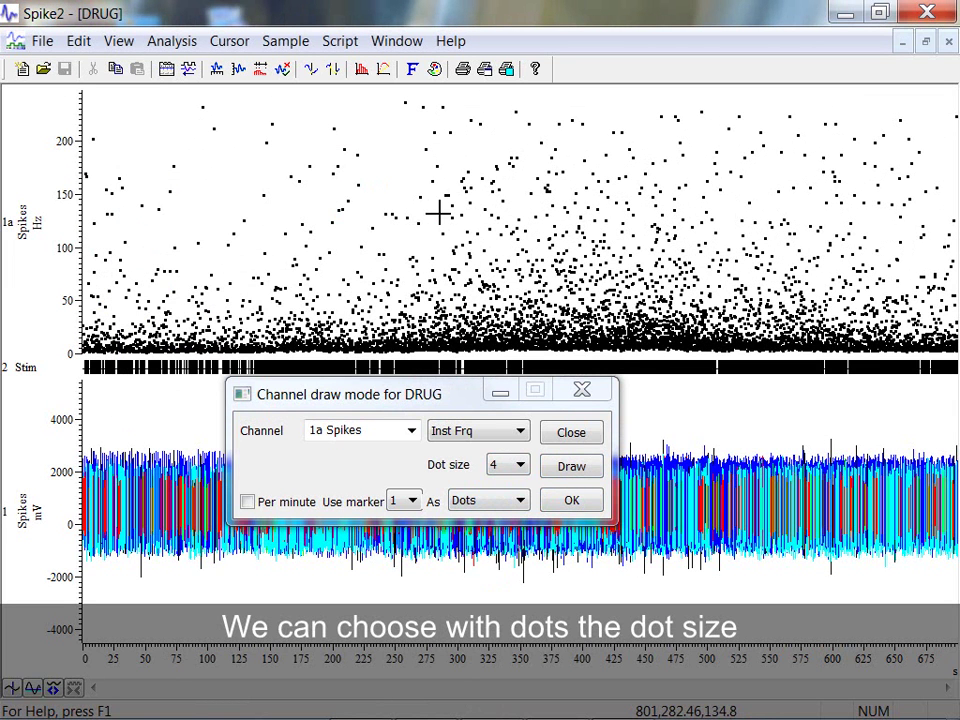
# - Redraw the instantaneous frequency in Line style, then in Skyline style
pyautogui.click(521, 502)
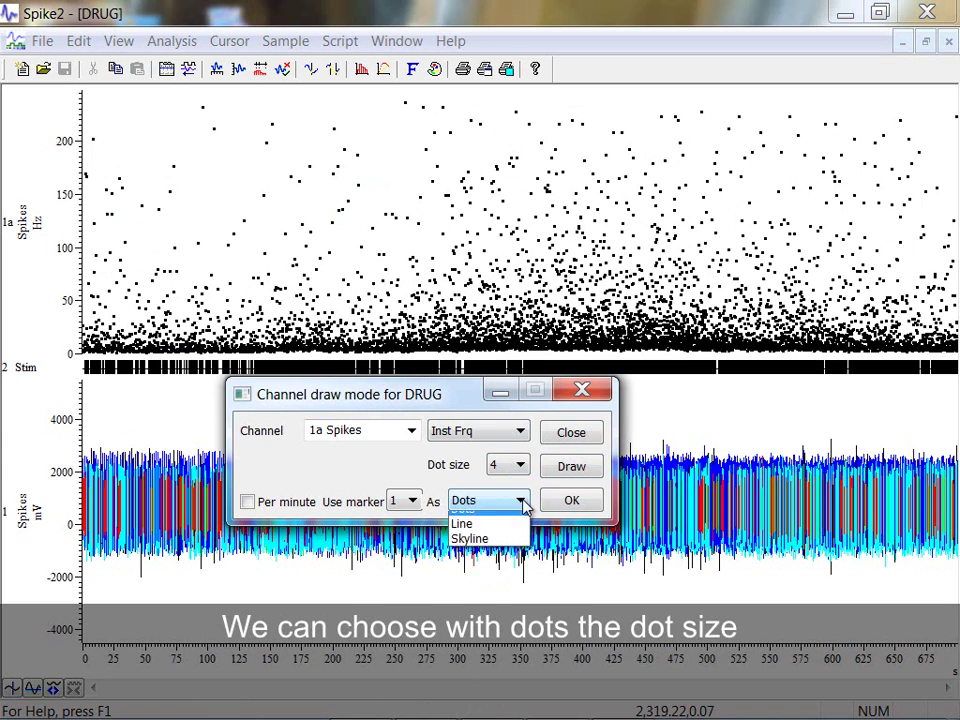
pyautogui.click(514, 548)
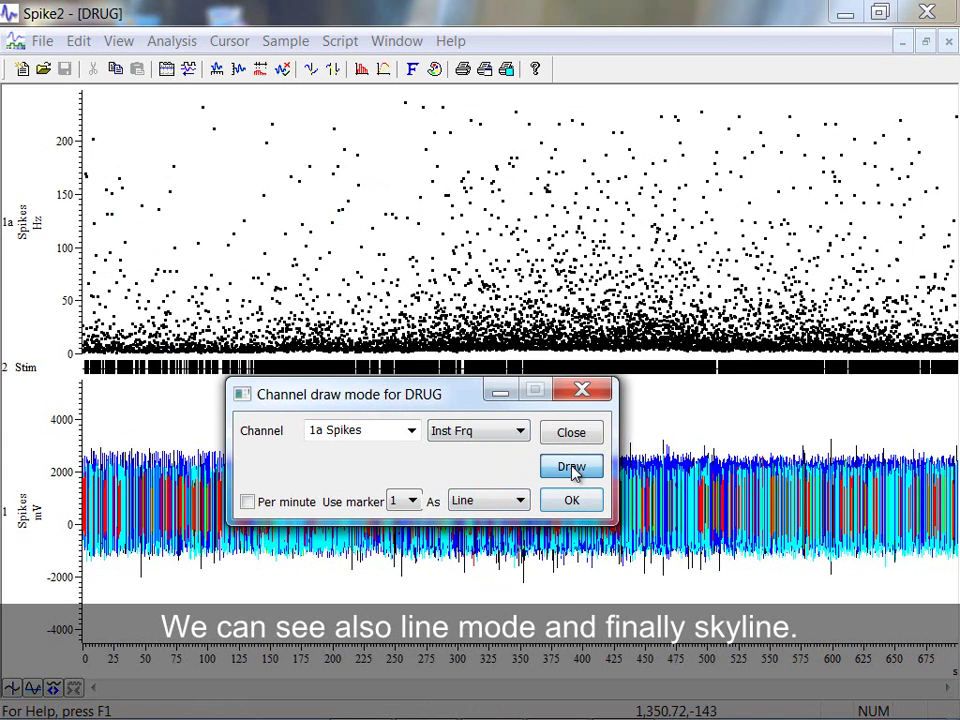
pyautogui.click(573, 468)
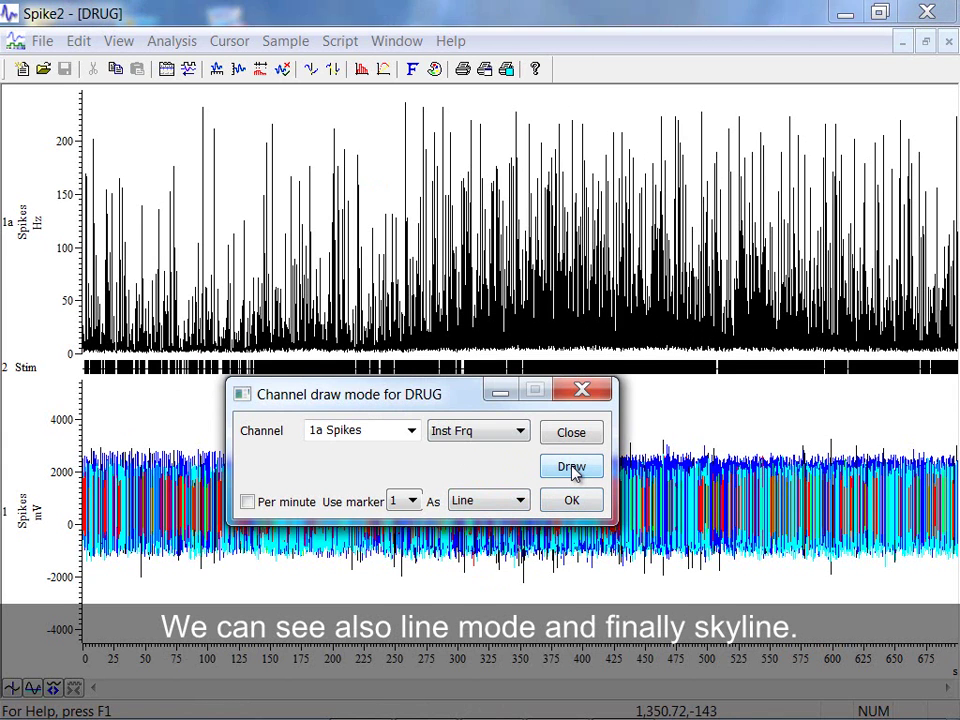
pyautogui.click(521, 502)
pyautogui.click(510, 566)
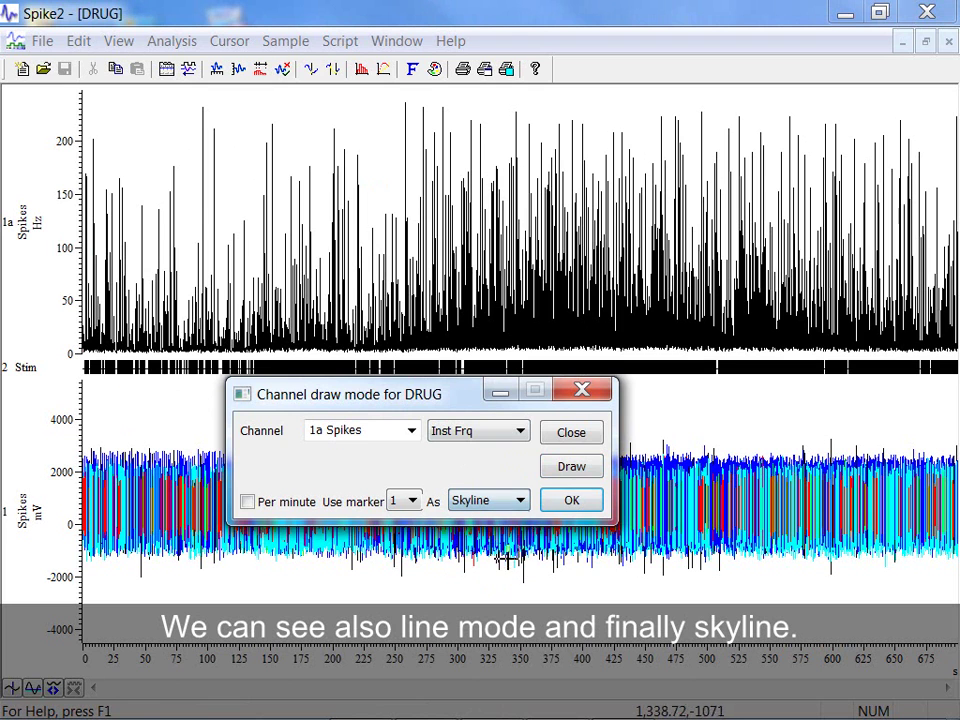
pyautogui.click(572, 467)
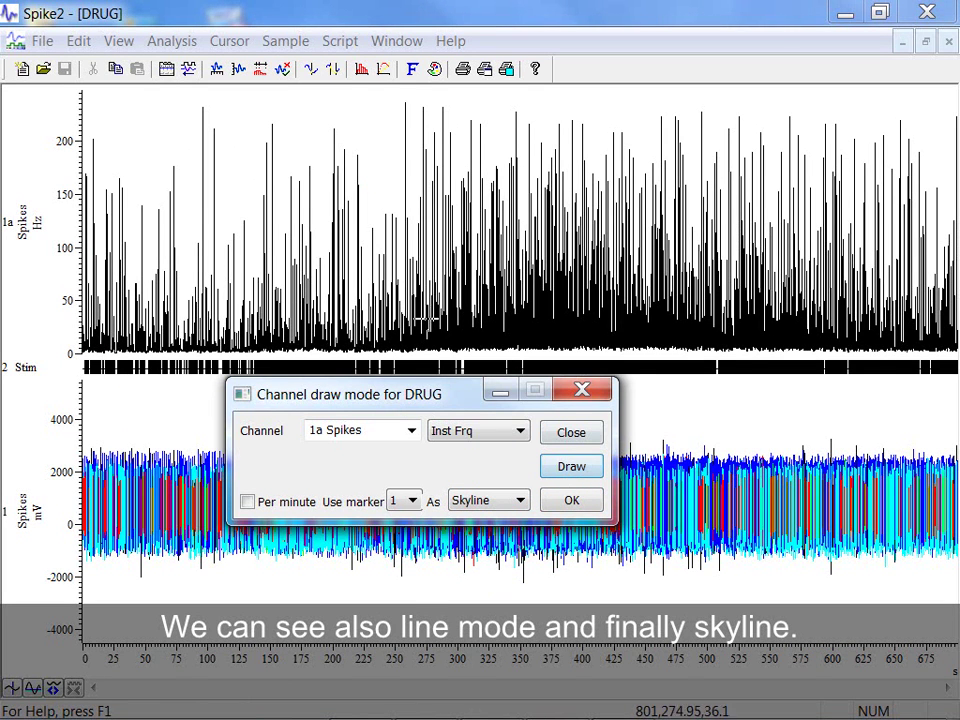
# - Zoom to 264–292 s and draw channel 1a's instantaneous frequency as lines
pyautogui.moveTo(414, 310); pyautogui.dragTo(450, 313)
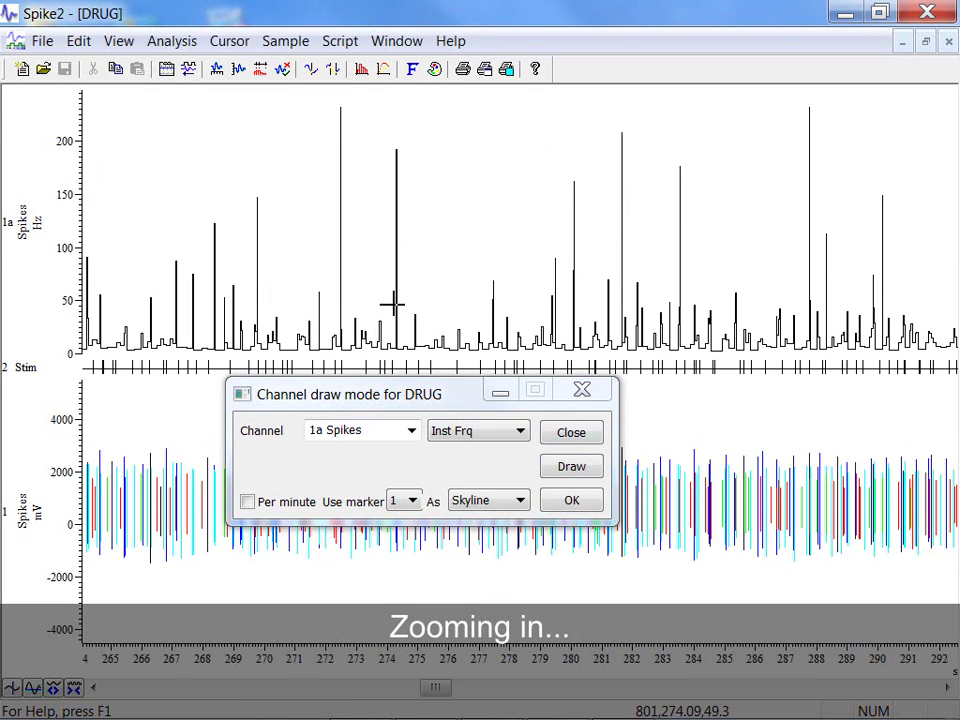
pyautogui.click(508, 499)
pyautogui.click(513, 549)
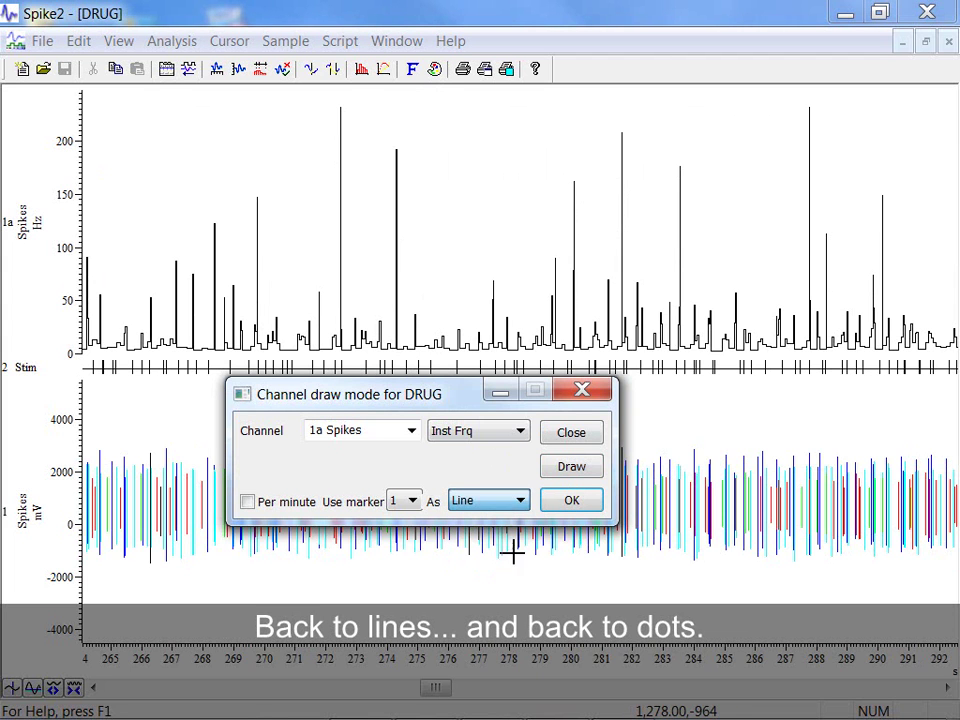
pyautogui.click(571, 472)
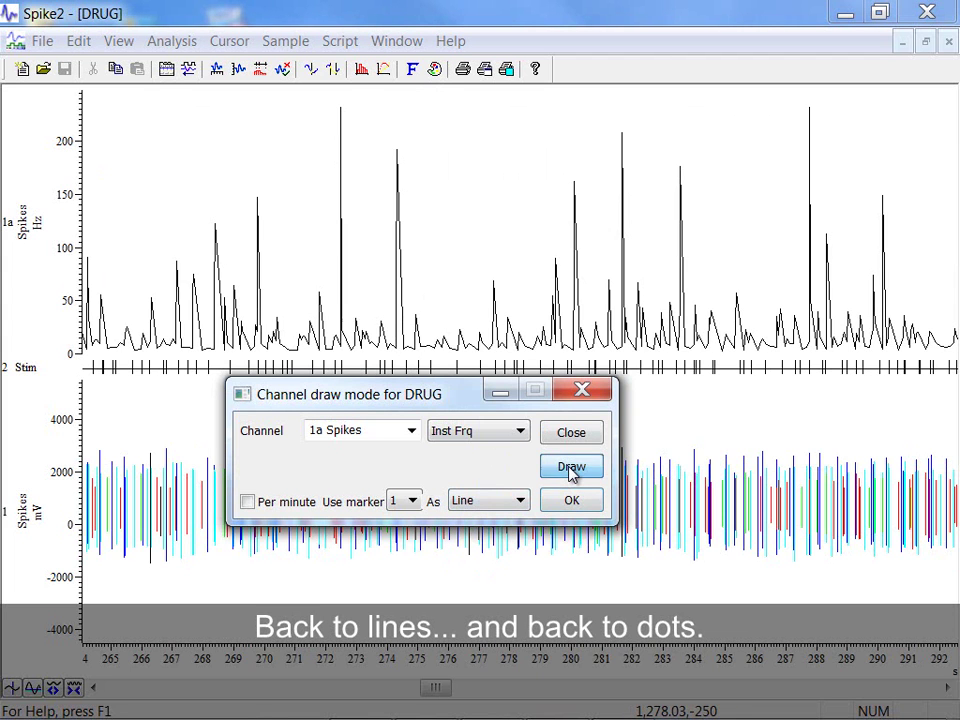
# - Switch the style back to Dots, redraw, and close the draw mode dialog
pyautogui.click(521, 503)
pyautogui.click(499, 536)
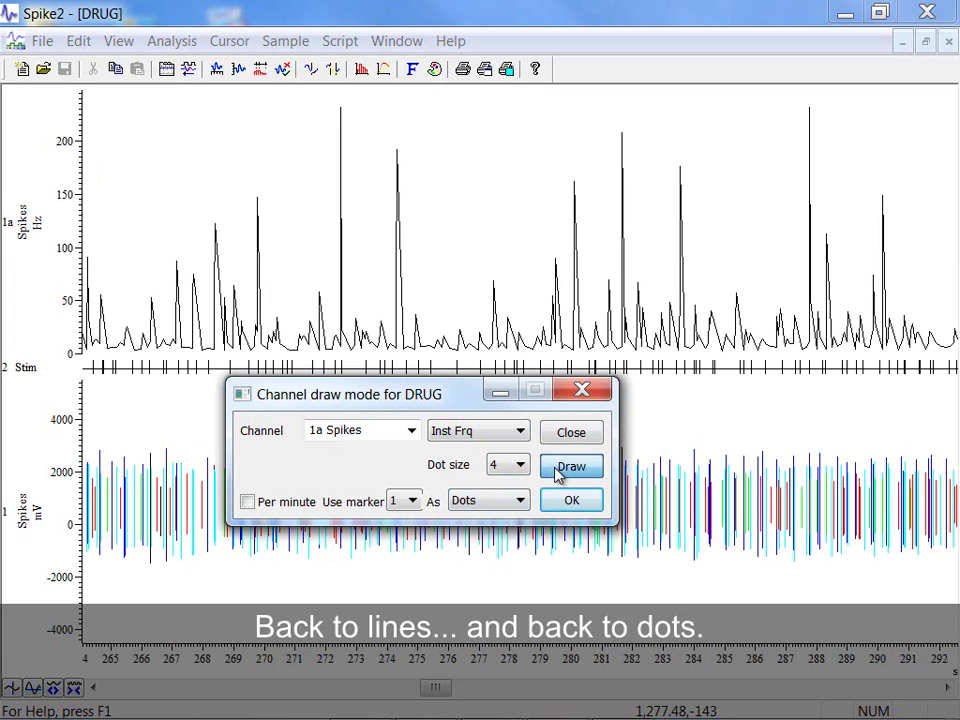
pyautogui.click(558, 475)
pyautogui.click(571, 503)
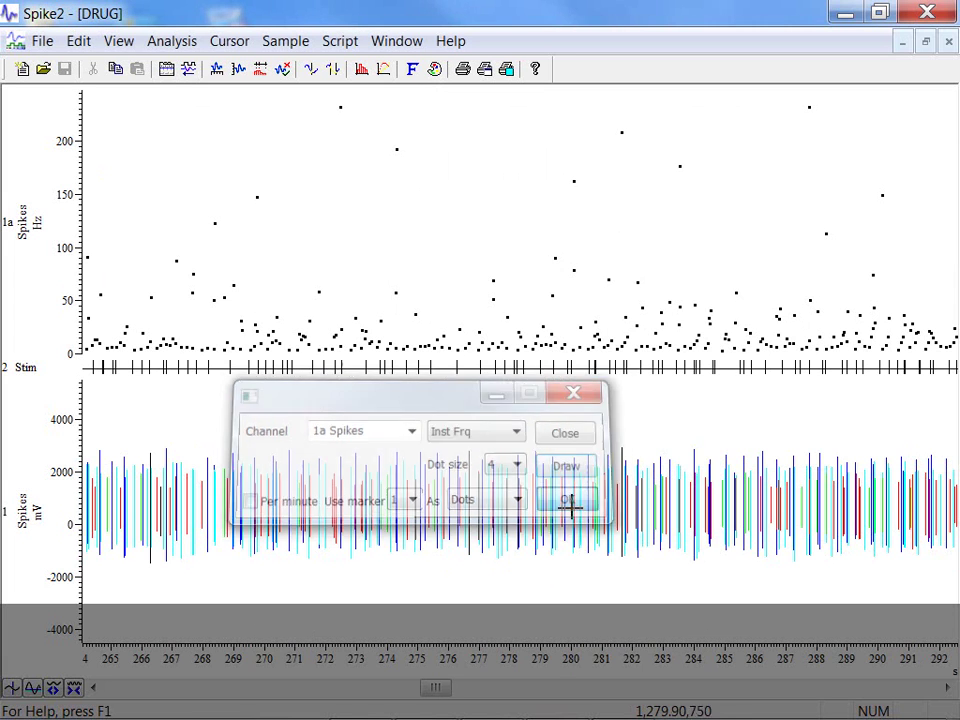
# - Show the full 0–675 s recording and draw channel 1a as a raster triggered on 2 Stim
pyautogui.doubleClick(550, 668)
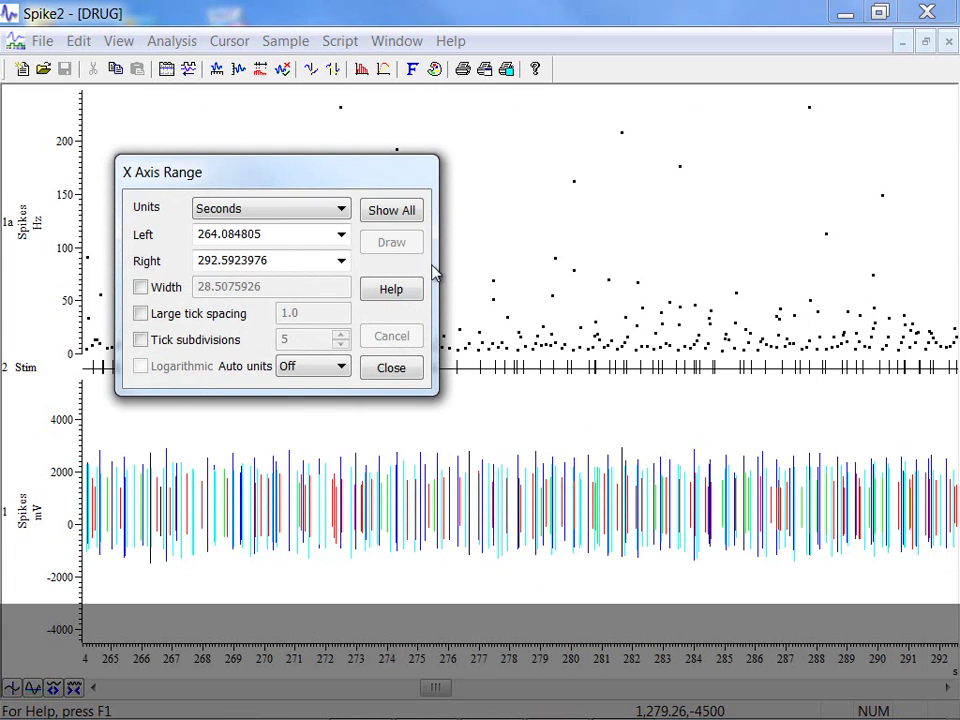
pyautogui.click(405, 218)
pyautogui.rightClick(405, 218)
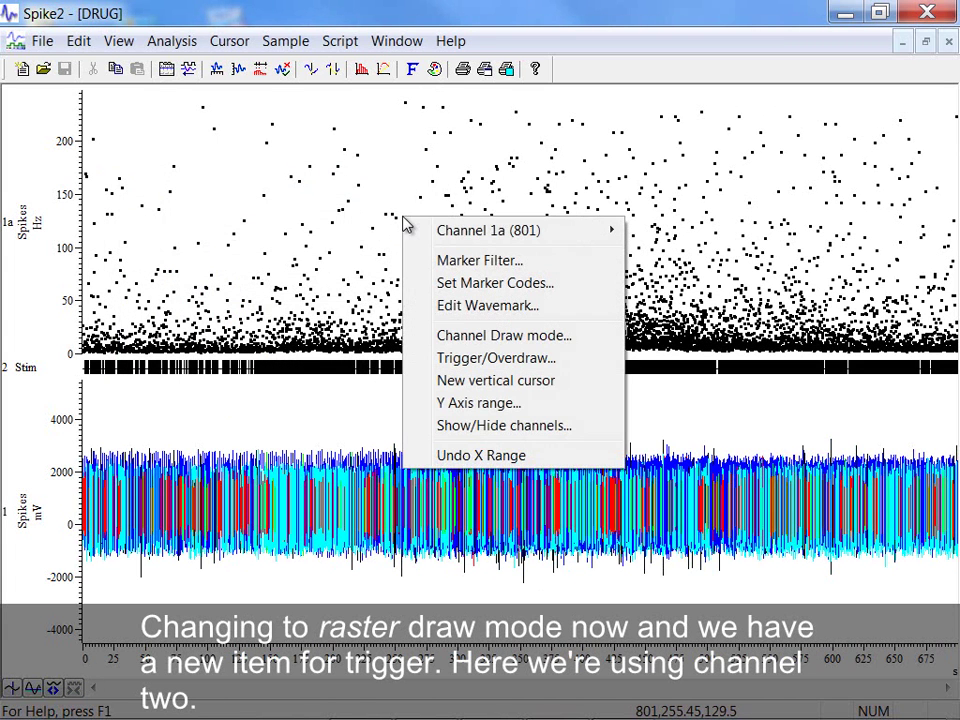
pyautogui.click(458, 338)
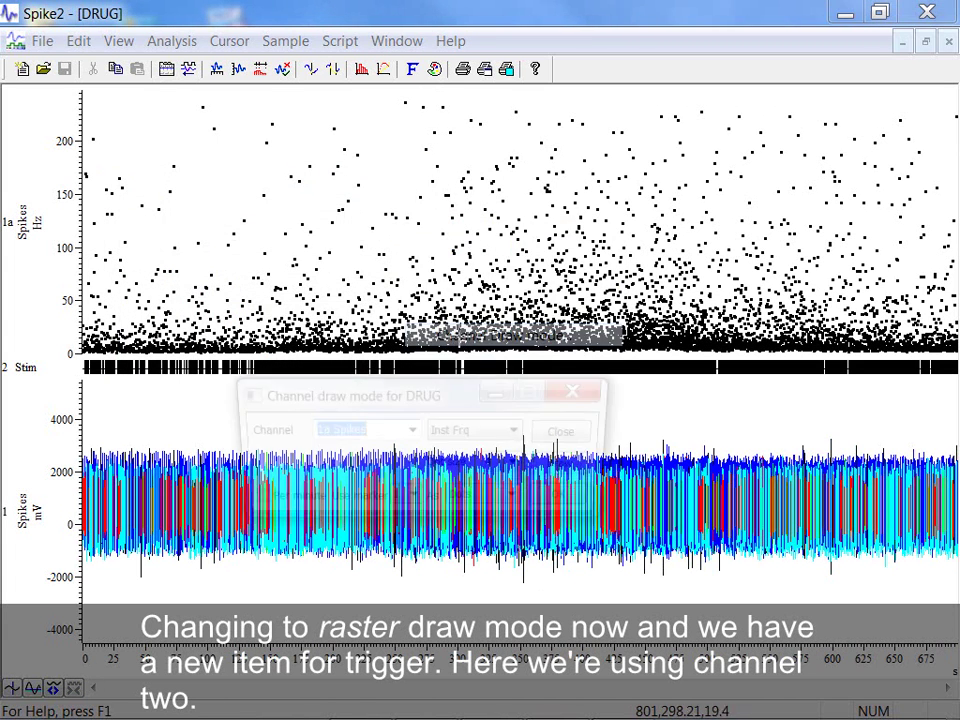
pyautogui.click(490, 431)
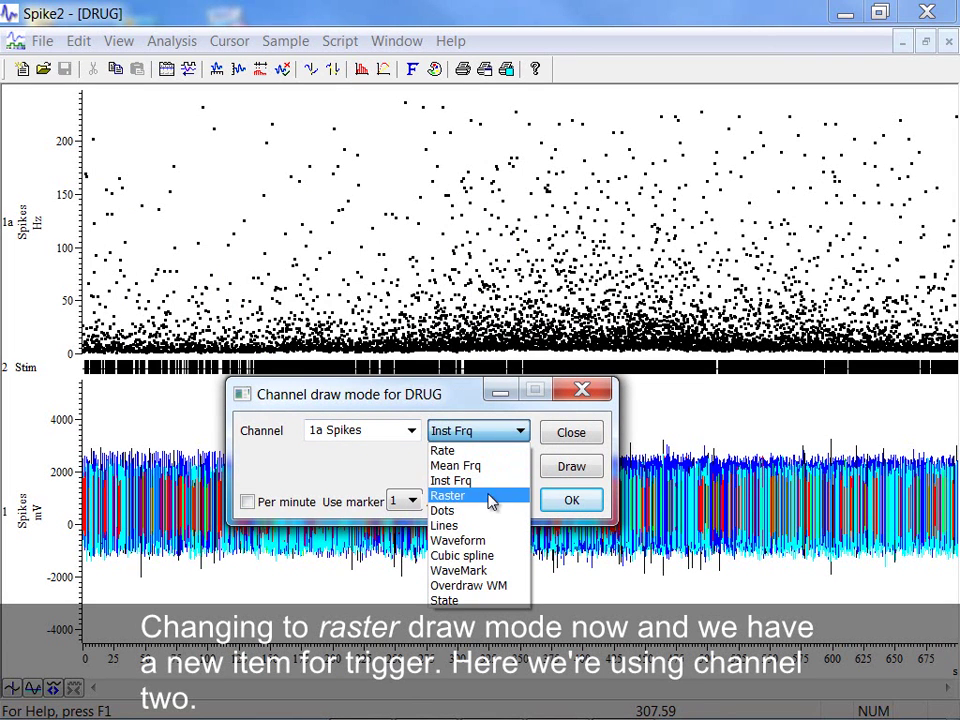
pyautogui.click(492, 496)
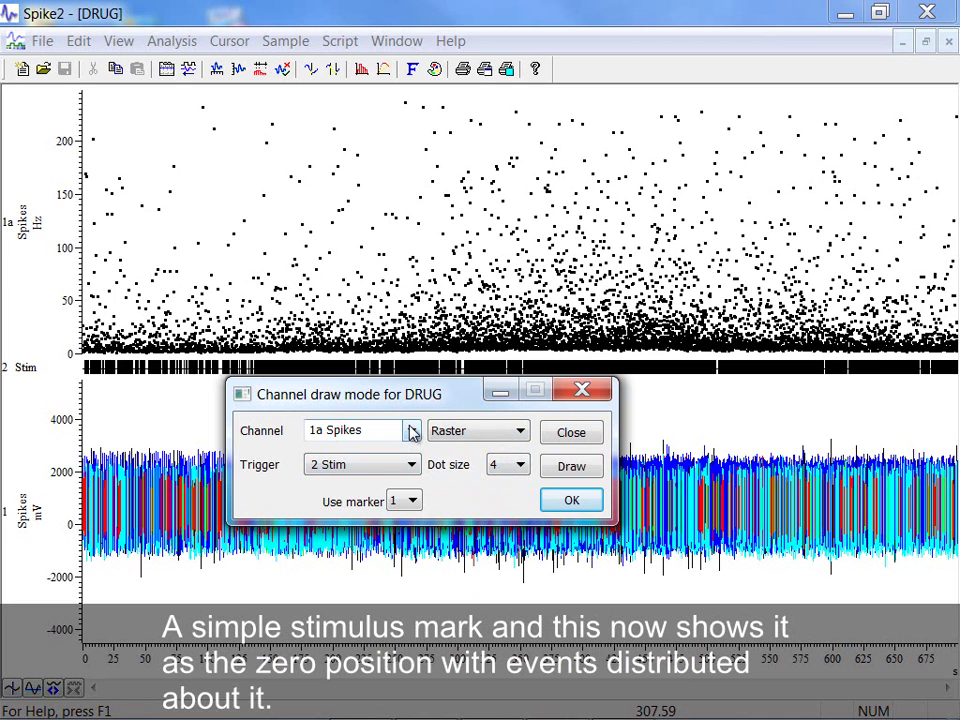
pyautogui.click(571, 466)
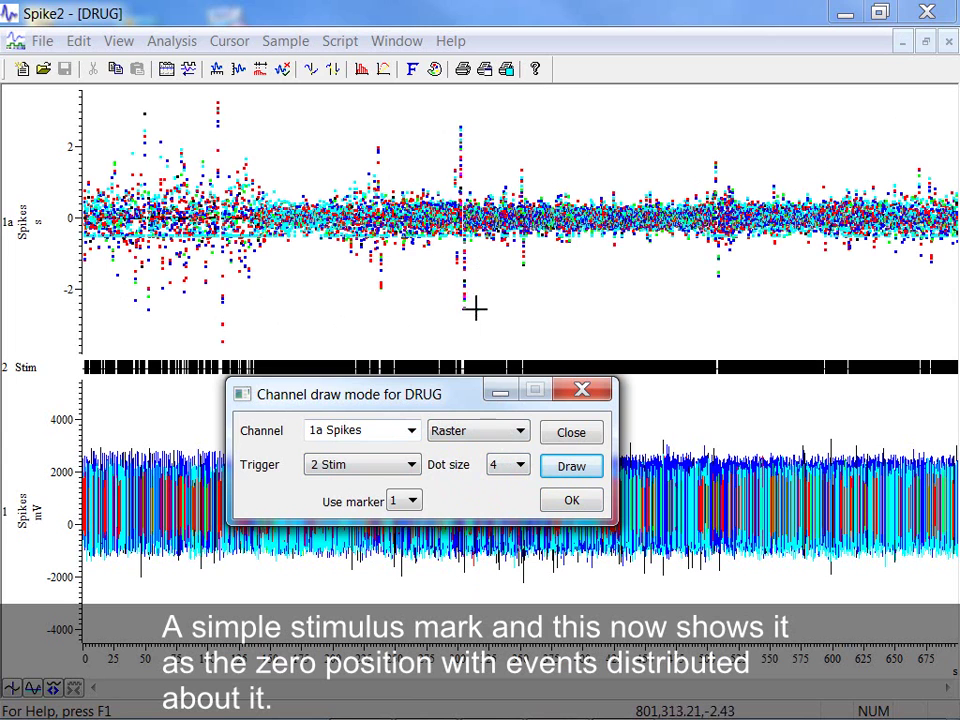
# - Draw channel 1a as coded dots and zoom to around 352–353.5 s
pyautogui.click(448, 431)
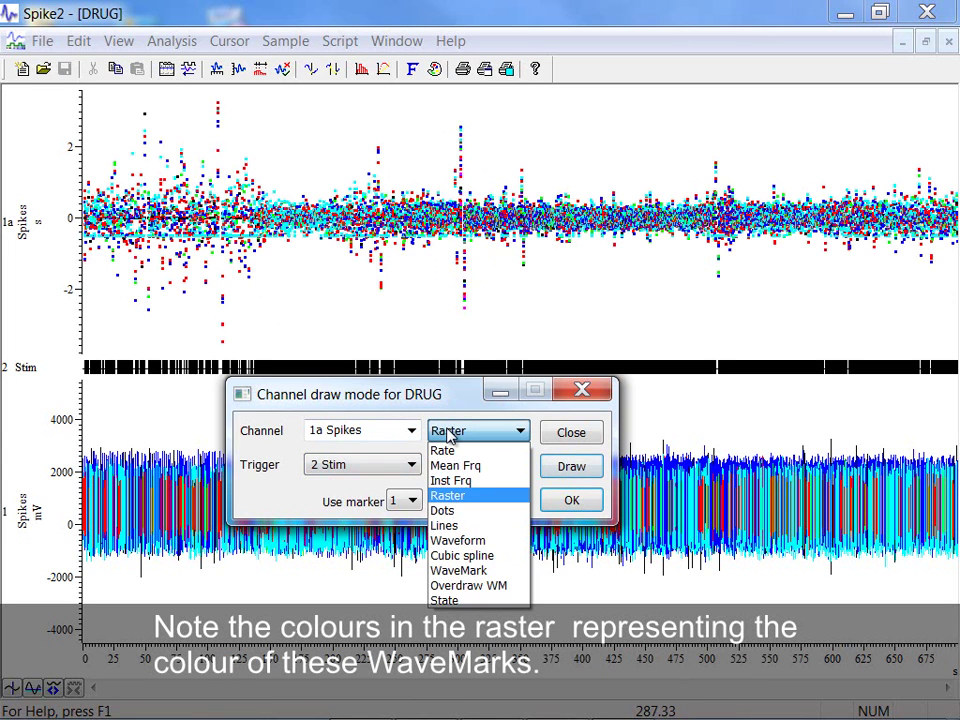
pyautogui.click(442, 511)
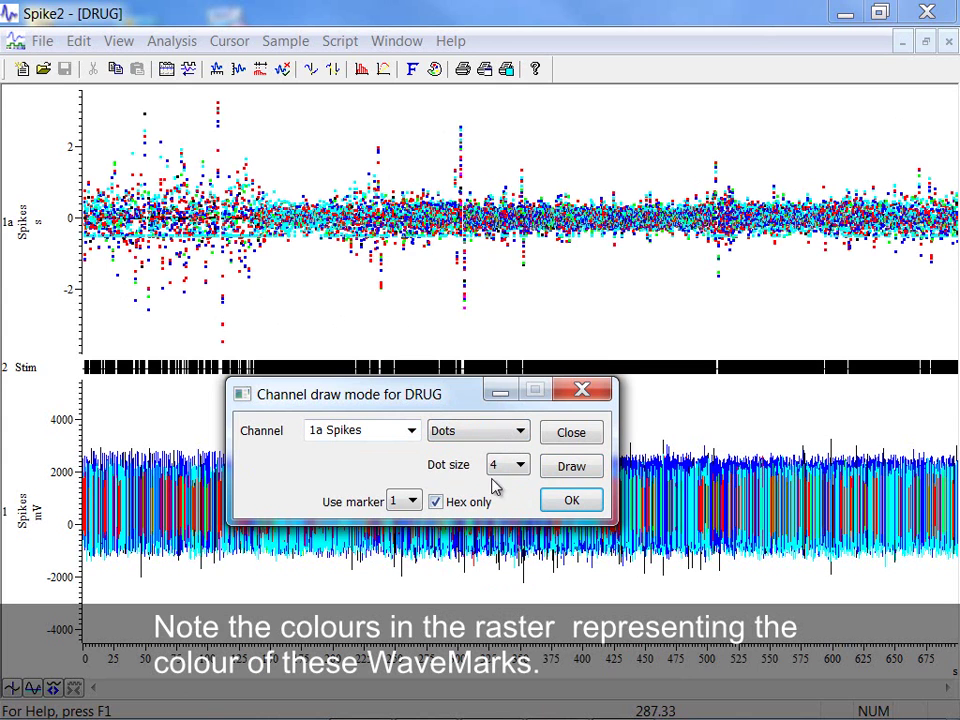
pyautogui.click(567, 469)
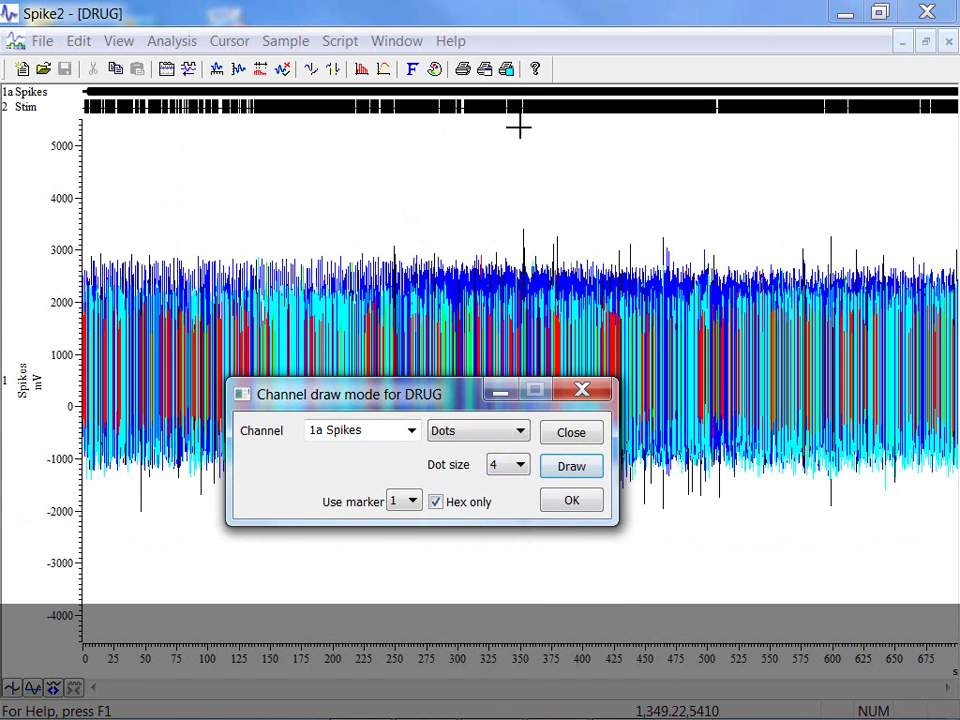
pyautogui.moveTo(511, 124)
pyautogui.mouseDown()
pyautogui.moveTo(538, 124)
pyautogui.moveTo(508, 133)
pyautogui.moveTo(561, 133)
pyautogui.mouseUp()
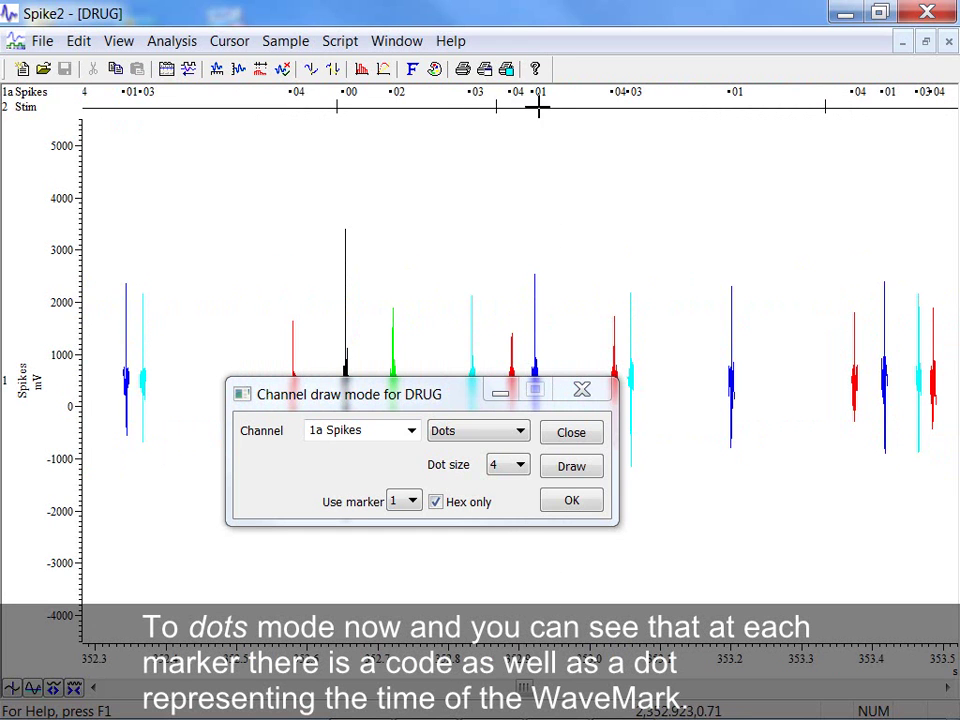
# - Redraw channel 1a in Lines mode as plain tick marks
pyautogui.click(493, 437)
pyautogui.click(503, 528)
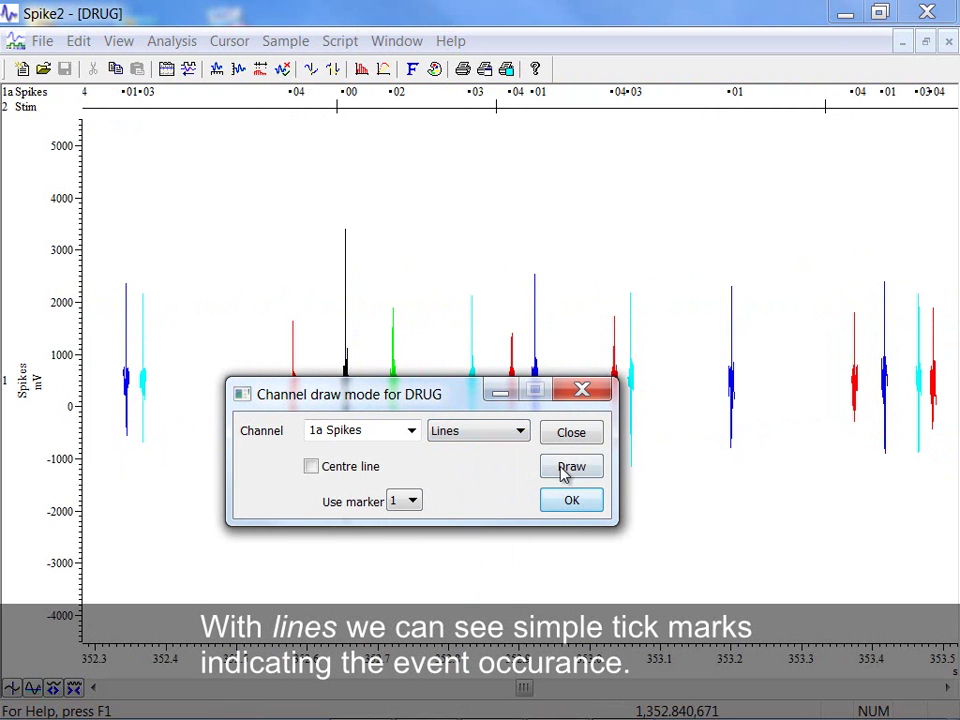
pyautogui.click(566, 472)
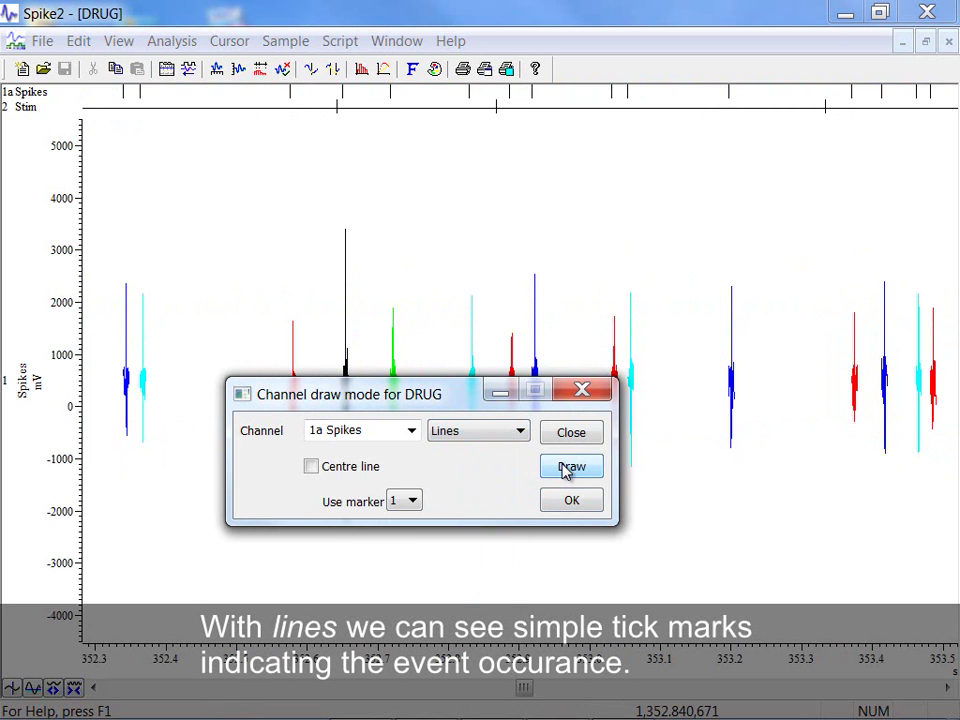
pyautogui.click(497, 431)
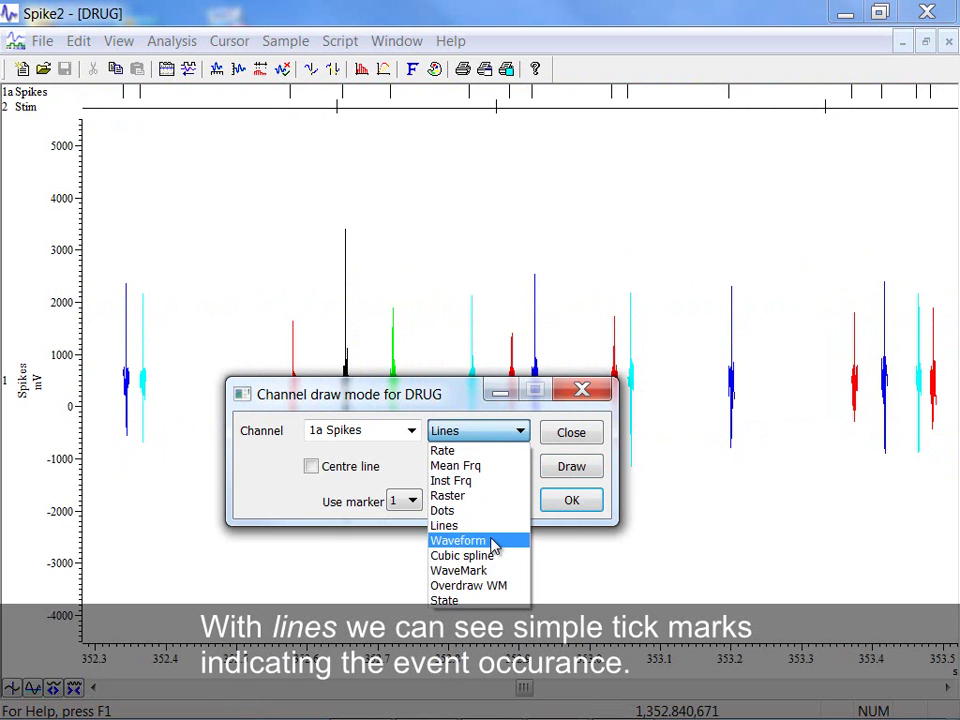
# - Redraw channel 1a as Waveform and zoom in on a single spike near 352.922 s
pyautogui.click(493, 541)
pyautogui.click(570, 466)
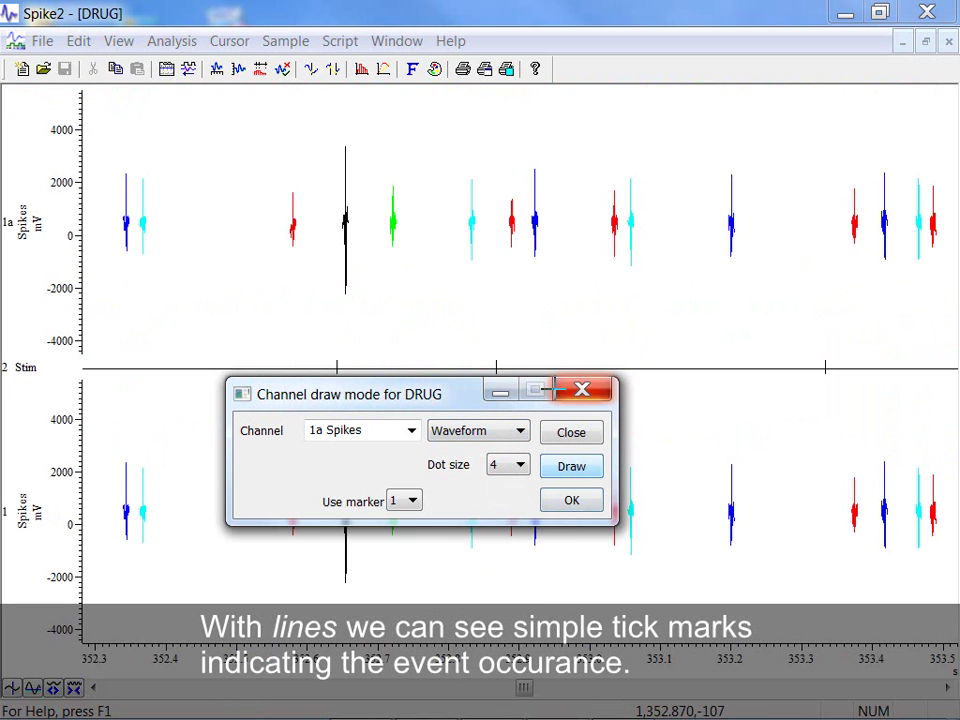
pyautogui.moveTo(501, 146); pyautogui.dragTo(566, 266)
pyautogui.moveTo(504, 213); pyautogui.dragTo(594, 212)
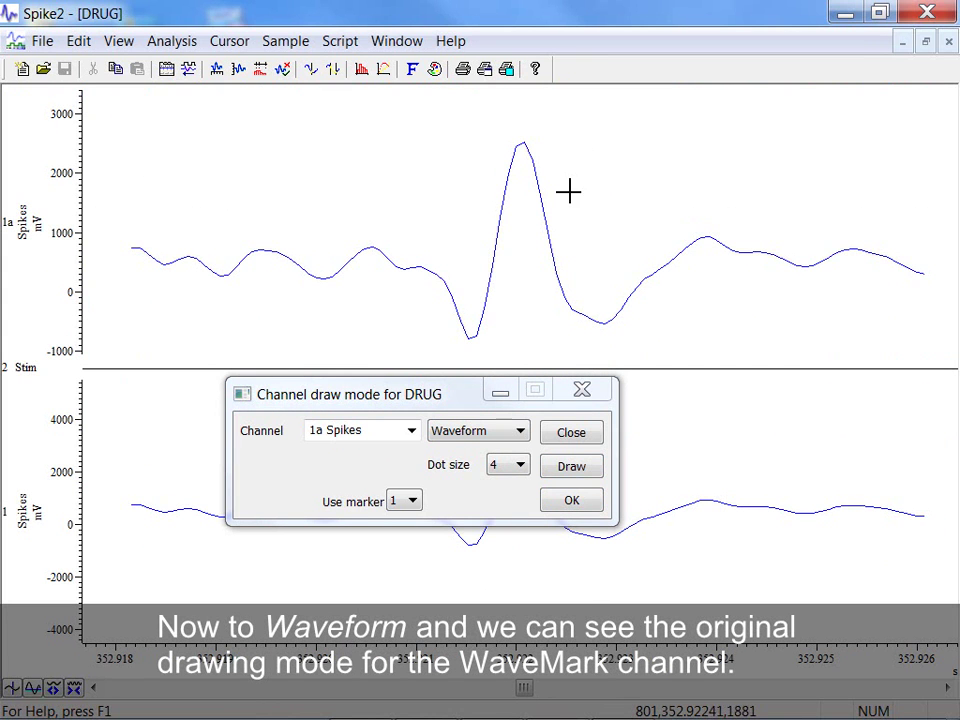
# - Move the dialog off the traces and optimise channel 1's Y axis to fit the spike
pyautogui.moveTo(465, 395)
pyautogui.mouseDown()
pyautogui.moveTo(268, 337)
pyautogui.moveTo(281, 342)
pyautogui.mouseUp()
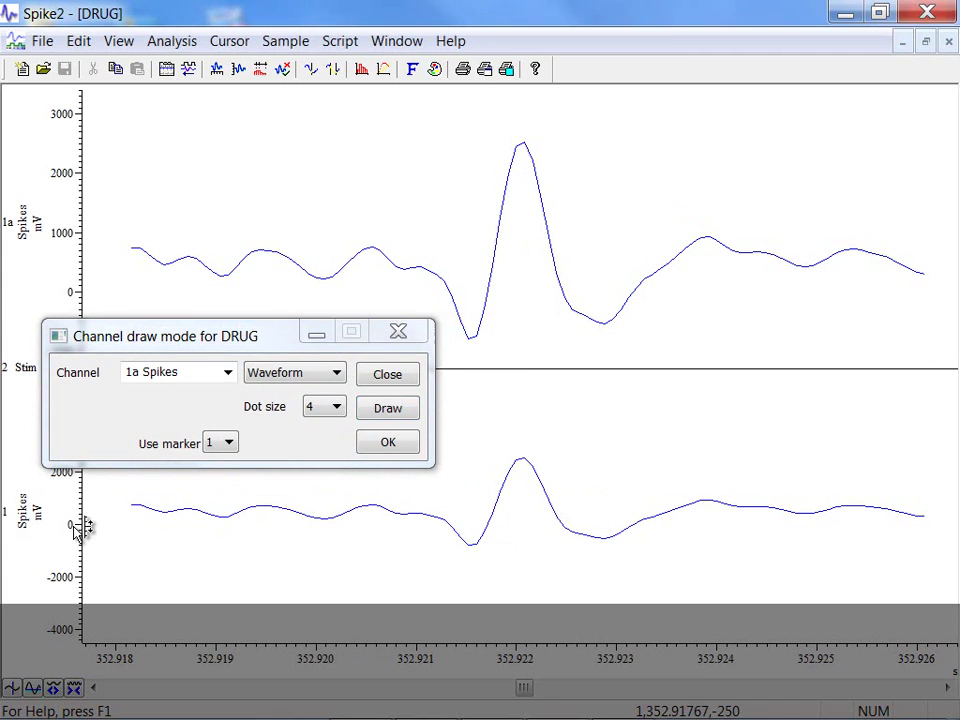
pyautogui.doubleClick(80, 530)
pyautogui.click(417, 212)
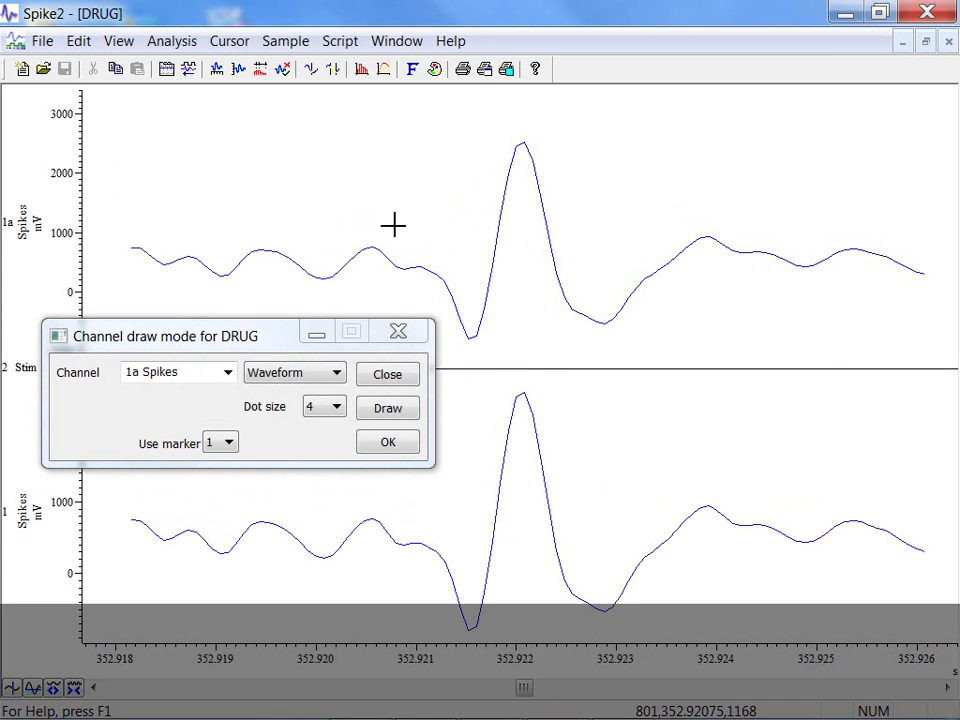
pyautogui.click(333, 374)
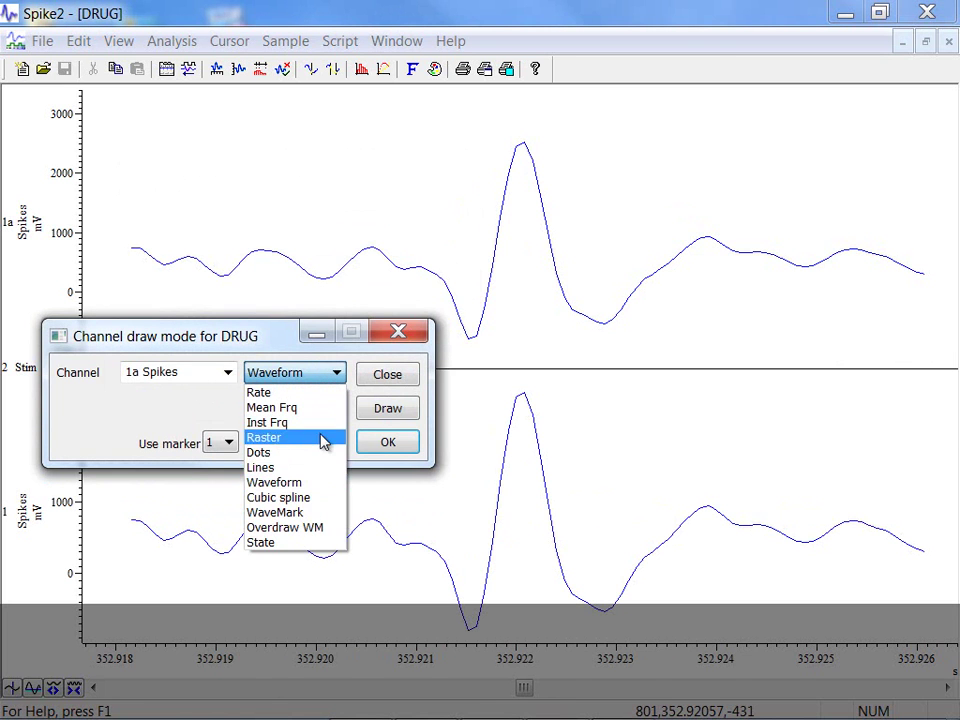
# - Try Cubic spline, then redraw channel 1a Spikes in WaveMark mode, showing marker code 01
pyautogui.click(331, 497)
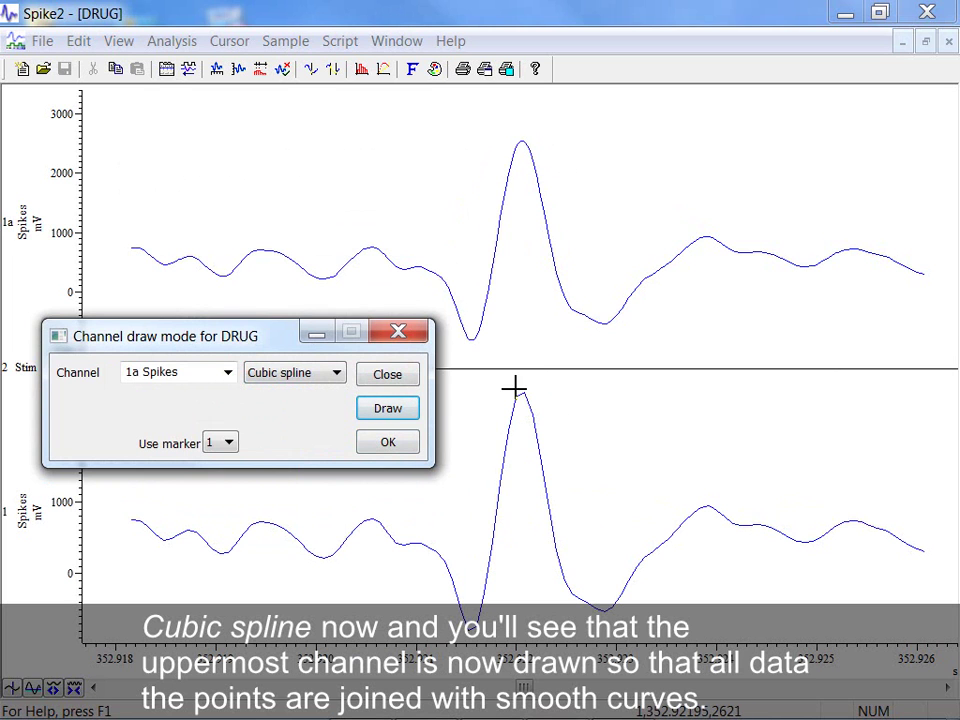
pyautogui.click(336, 372)
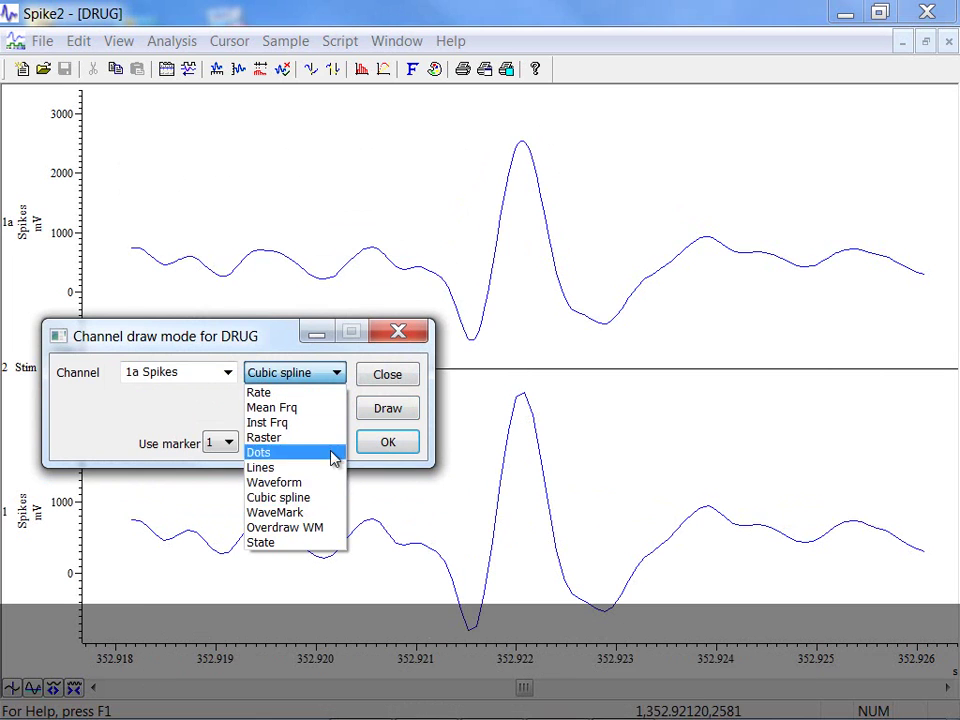
pyautogui.click(326, 512)
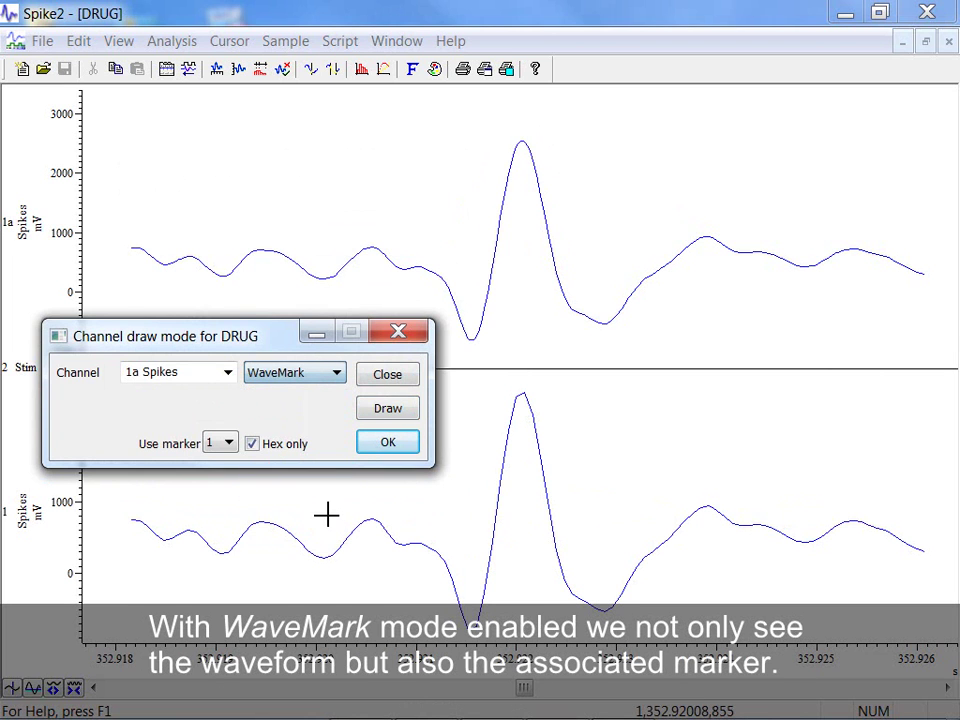
pyautogui.click(392, 410)
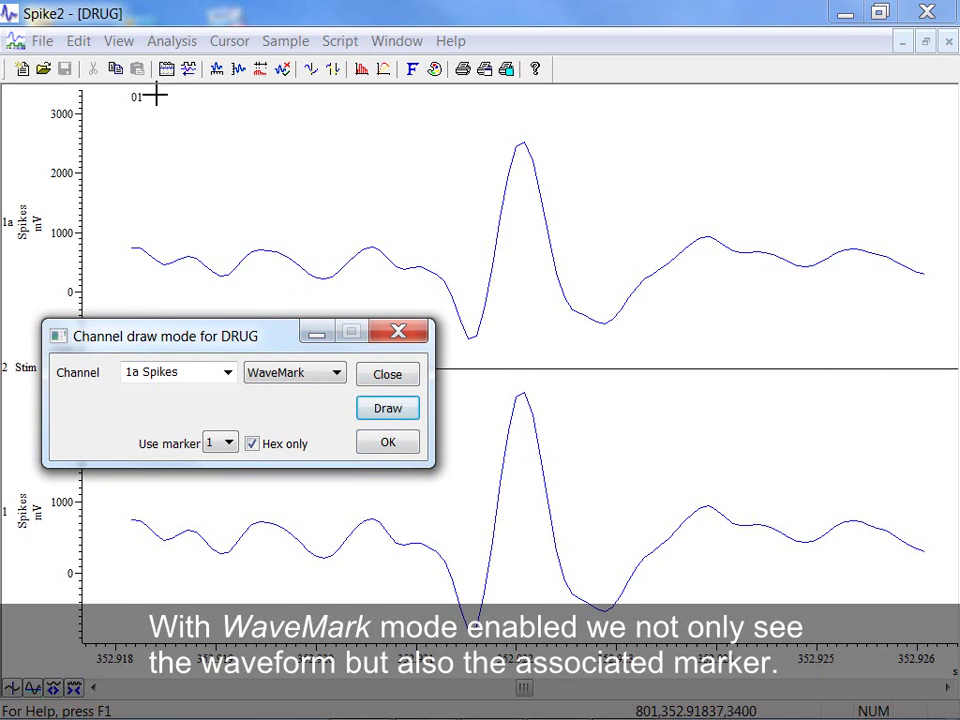
pyautogui.click(300, 373)
# - Redraw channel 1a in Overdraw WM mode and widen the time view to about 351.6–354.2 s
pyautogui.click(313, 526)
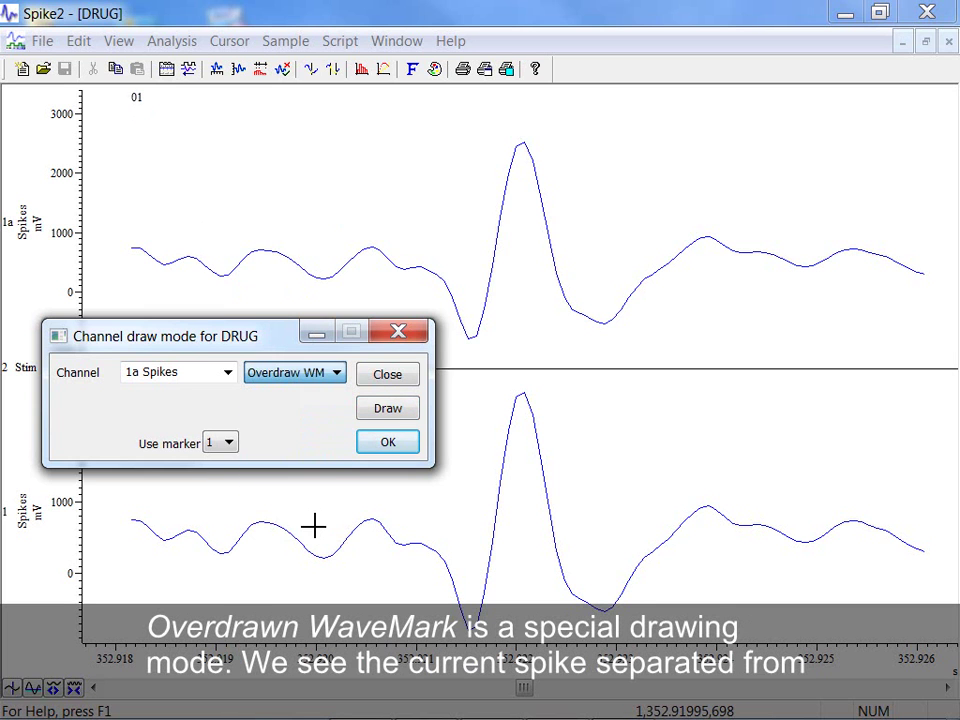
pyautogui.click(384, 410)
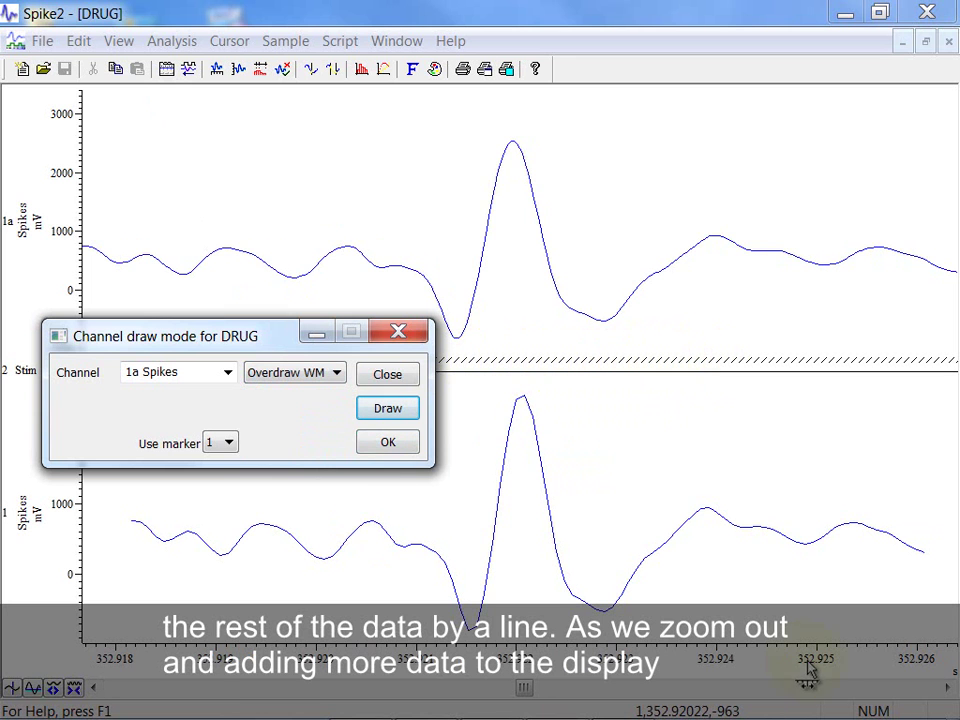
pyautogui.moveTo(810, 670); pyautogui.dragTo(517, 683)
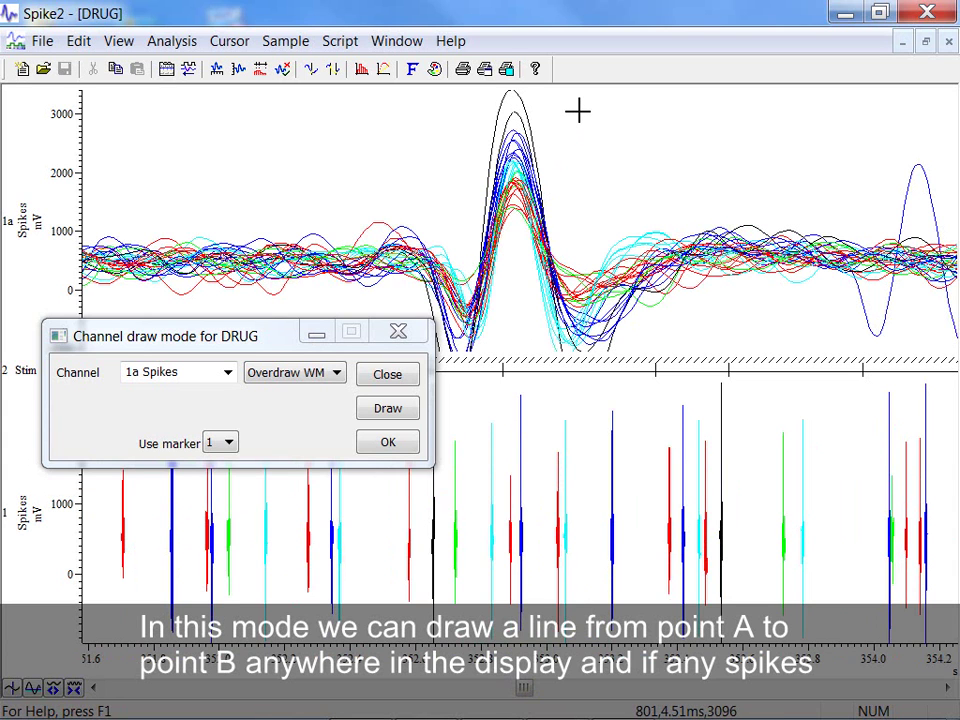
# - Draw a line across the two tallest spike peaks and set their marker code to 04
pyautogui.moveTo(592, 112); pyautogui.dragTo(515, 136)
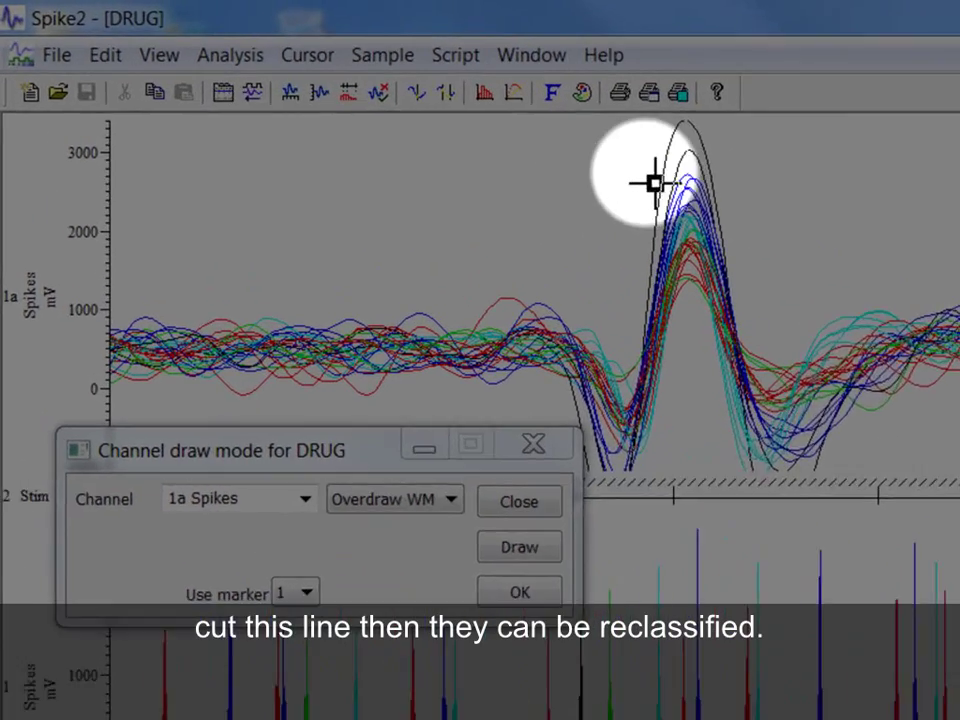
pyautogui.moveTo(575, 117); pyautogui.dragTo(520, 136)
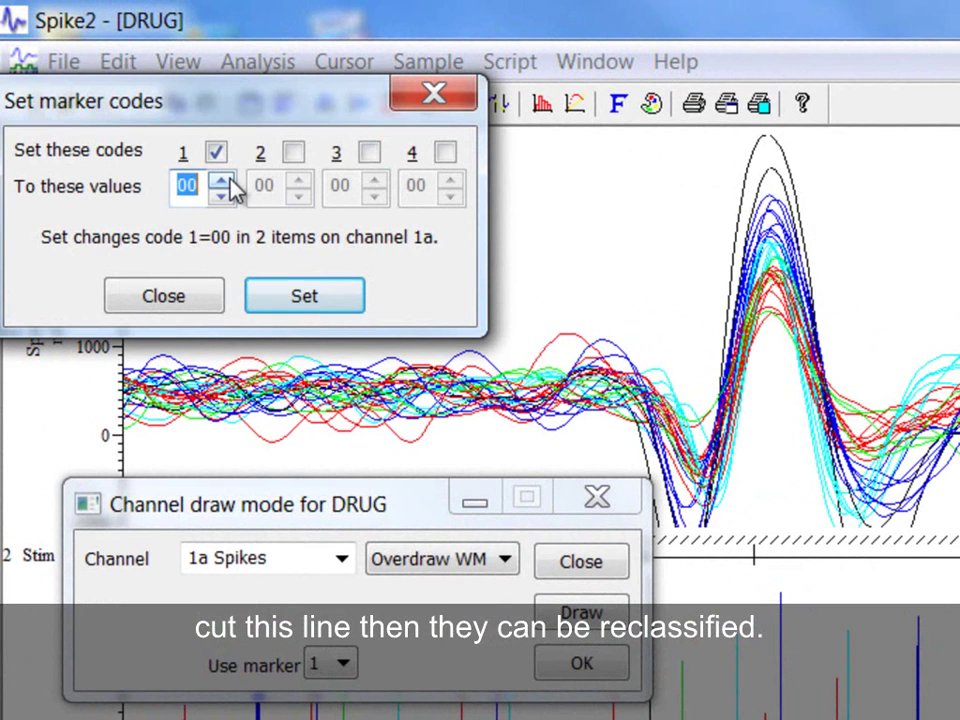
pyautogui.click(219, 182)
pyautogui.click(219, 182)
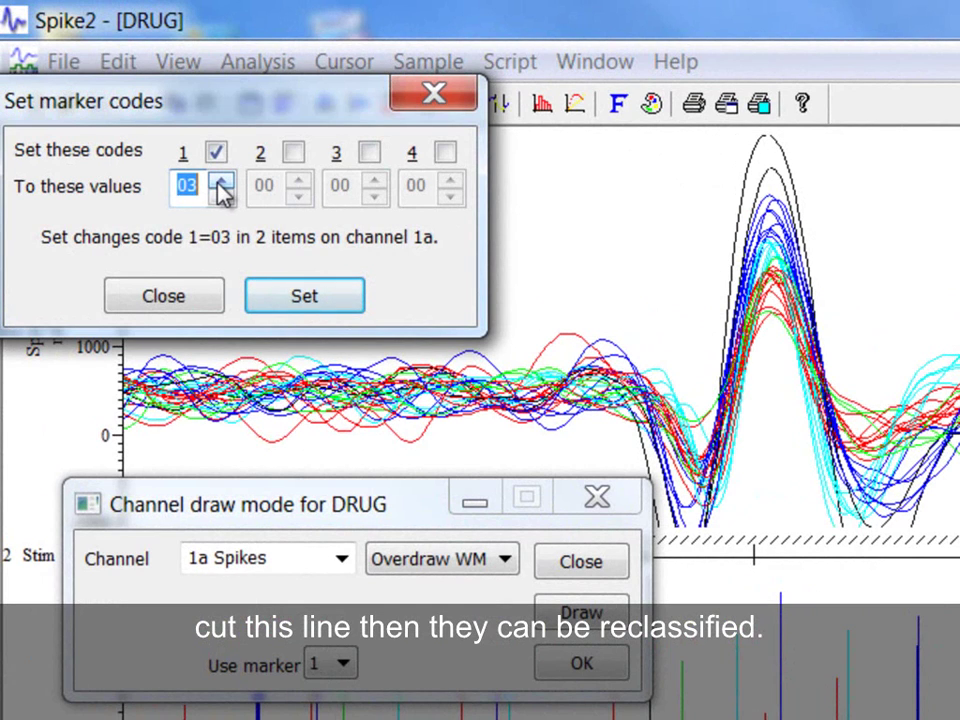
pyautogui.click(219, 182)
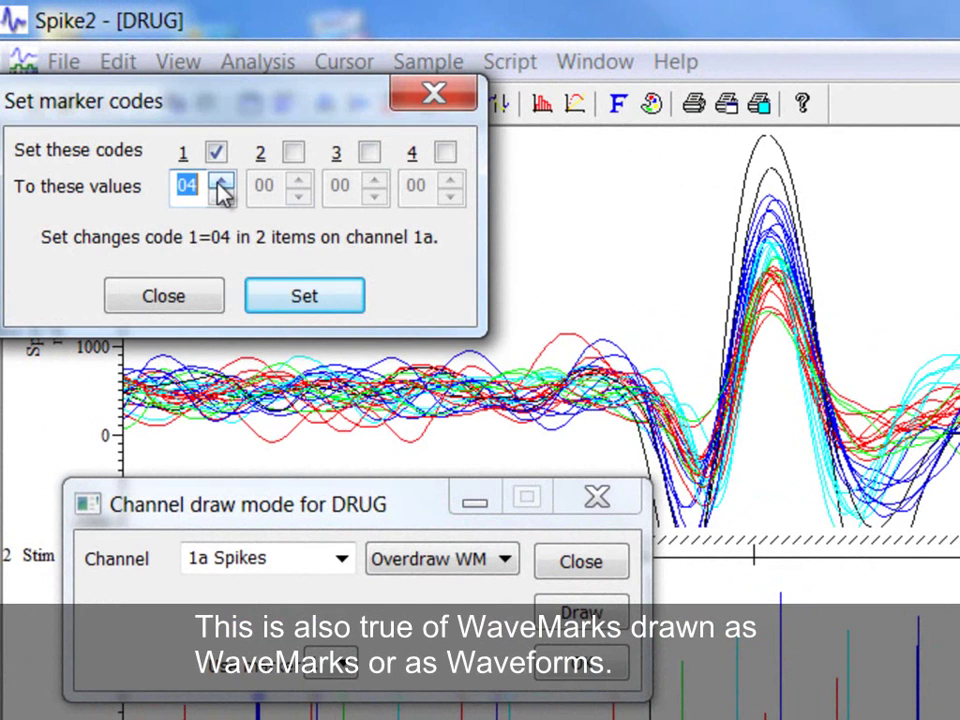
pyautogui.click(296, 305)
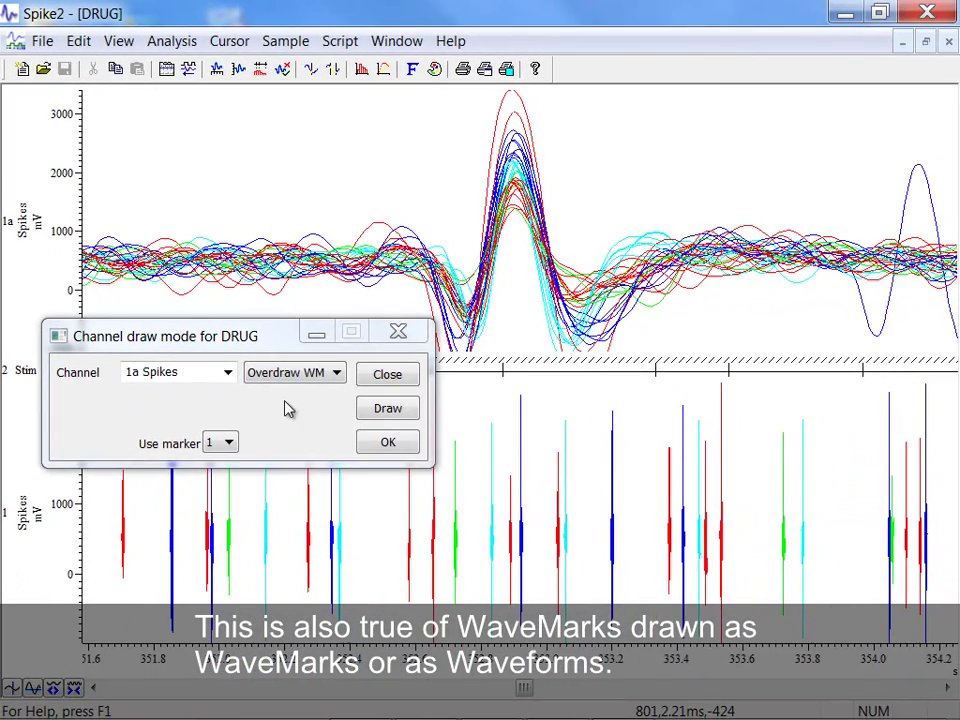
# - Draw channel 1a as a State bar with Show code on, labelling codes 01–04
pyautogui.click(290, 375)
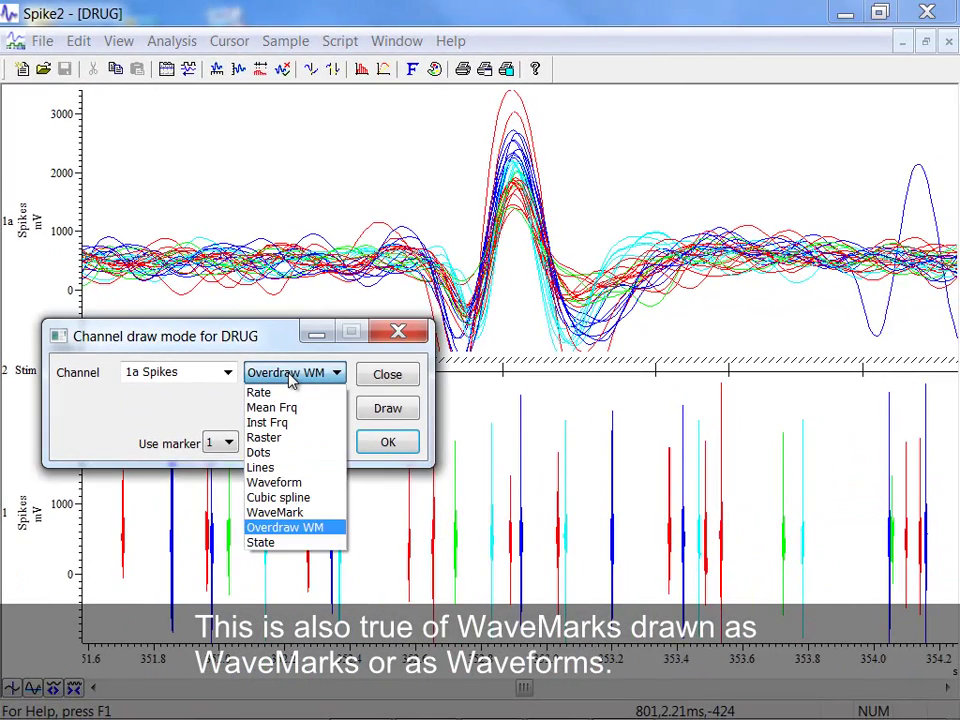
pyautogui.click(283, 548)
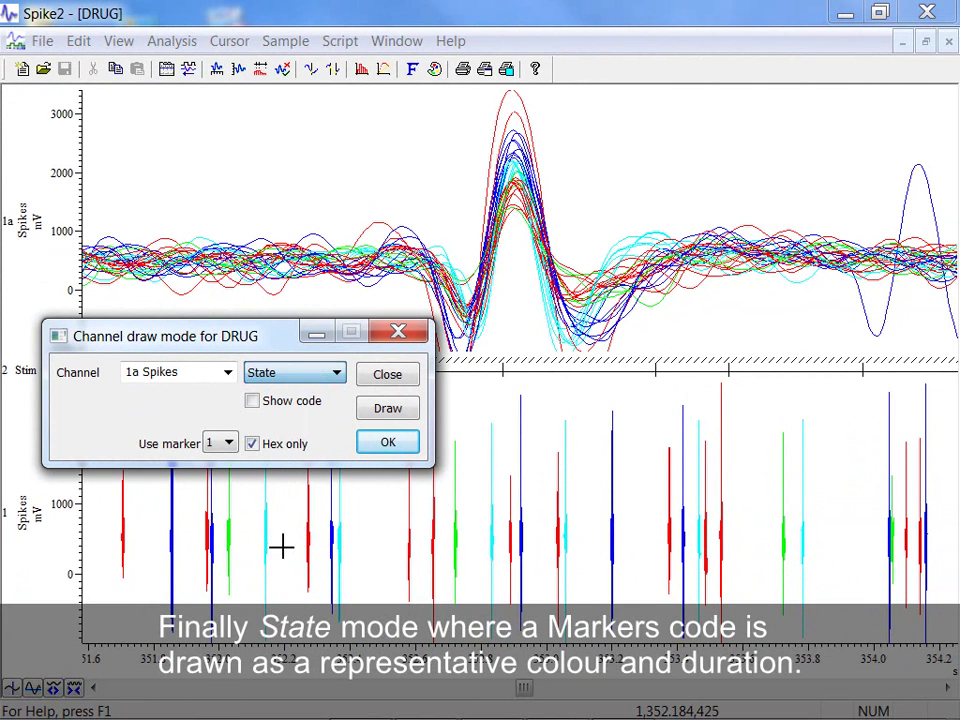
pyautogui.click(388, 409)
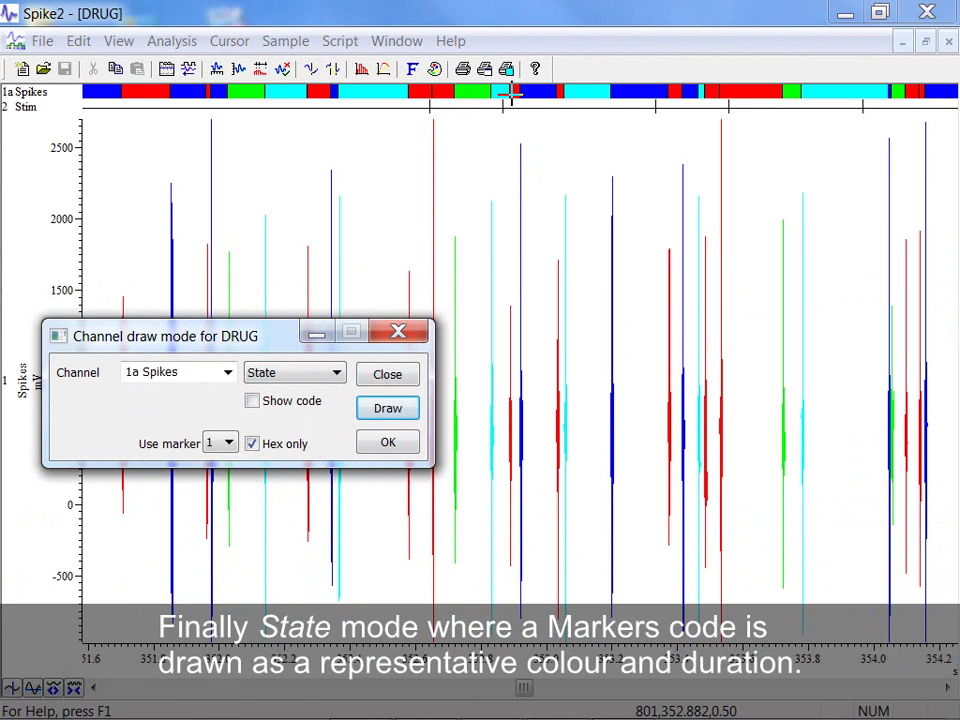
pyautogui.click(252, 401)
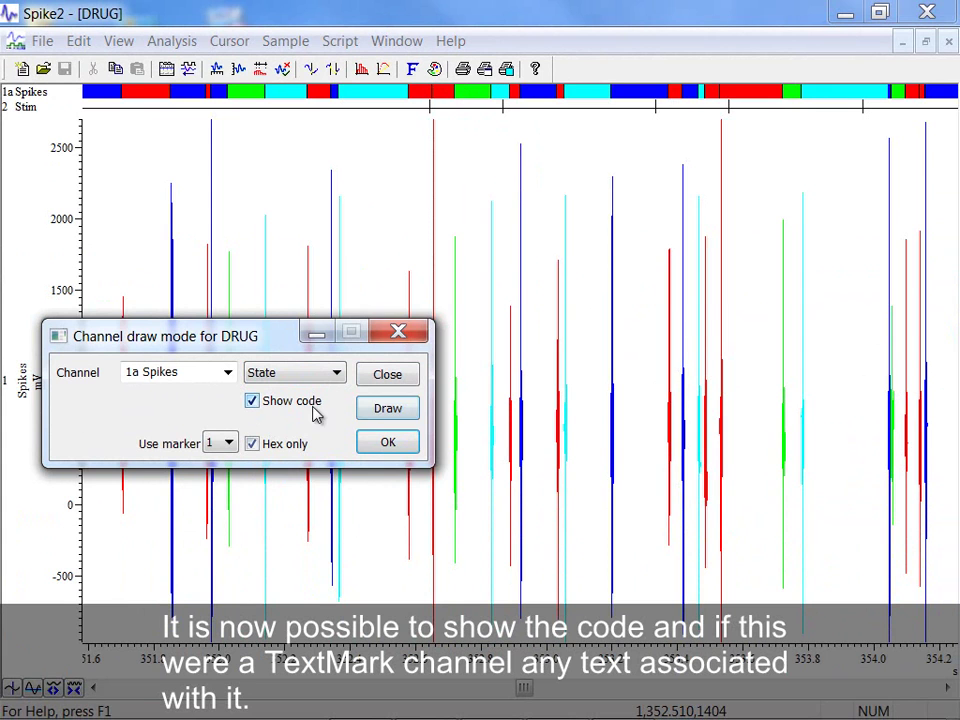
pyautogui.click(387, 408)
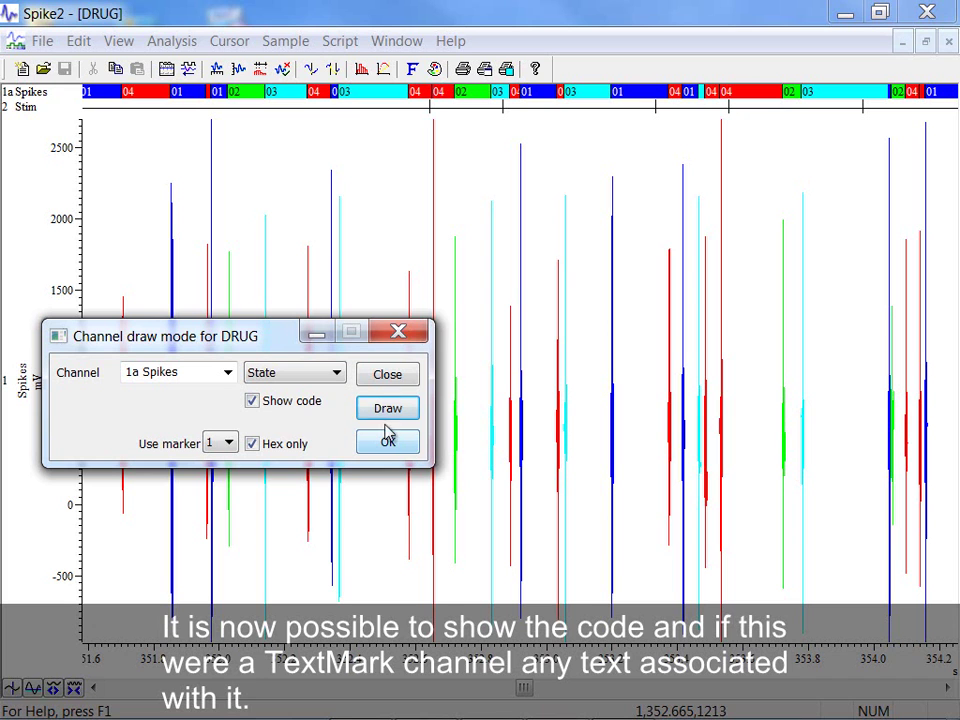
pyautogui.click(338, 374)
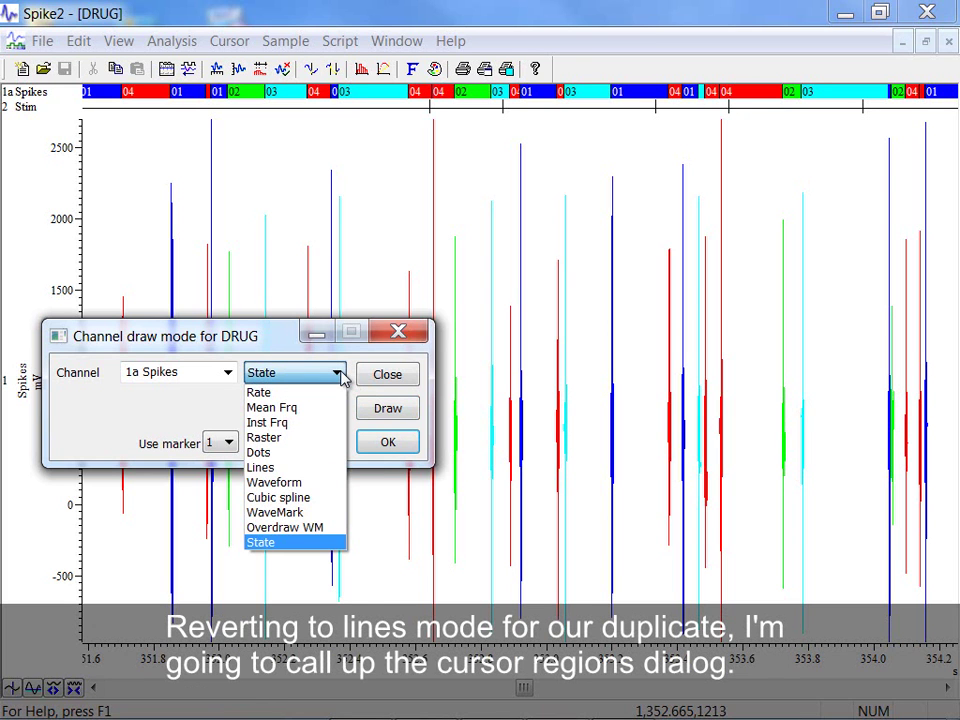
# - Set channel 1a Spikes back to Lines drawing mode and close the draw mode dialog
pyautogui.click(305, 474)
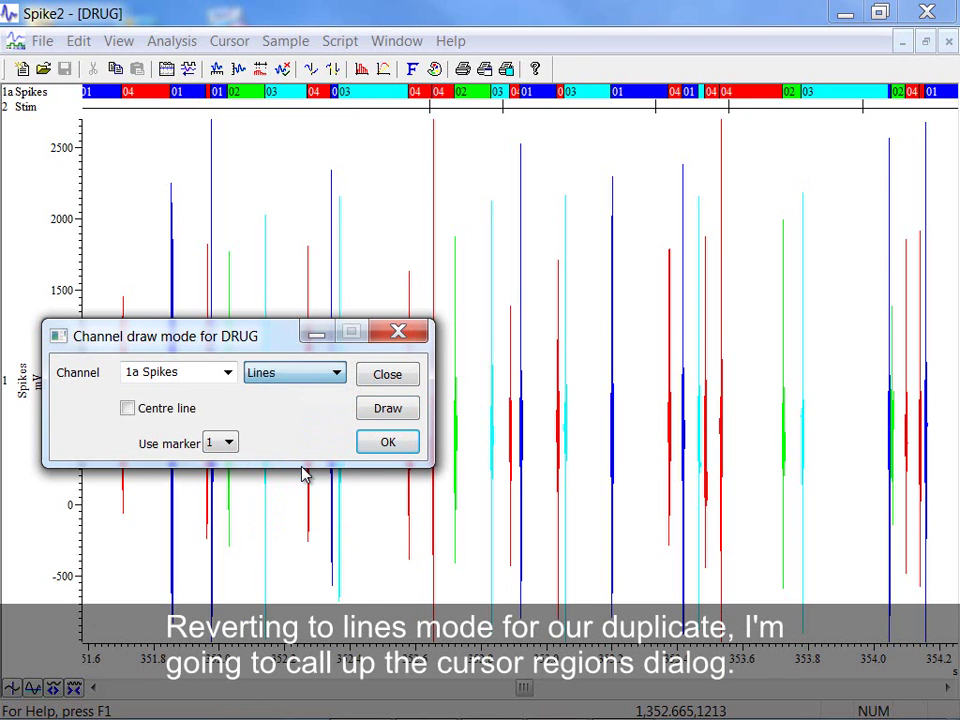
pyautogui.click(386, 414)
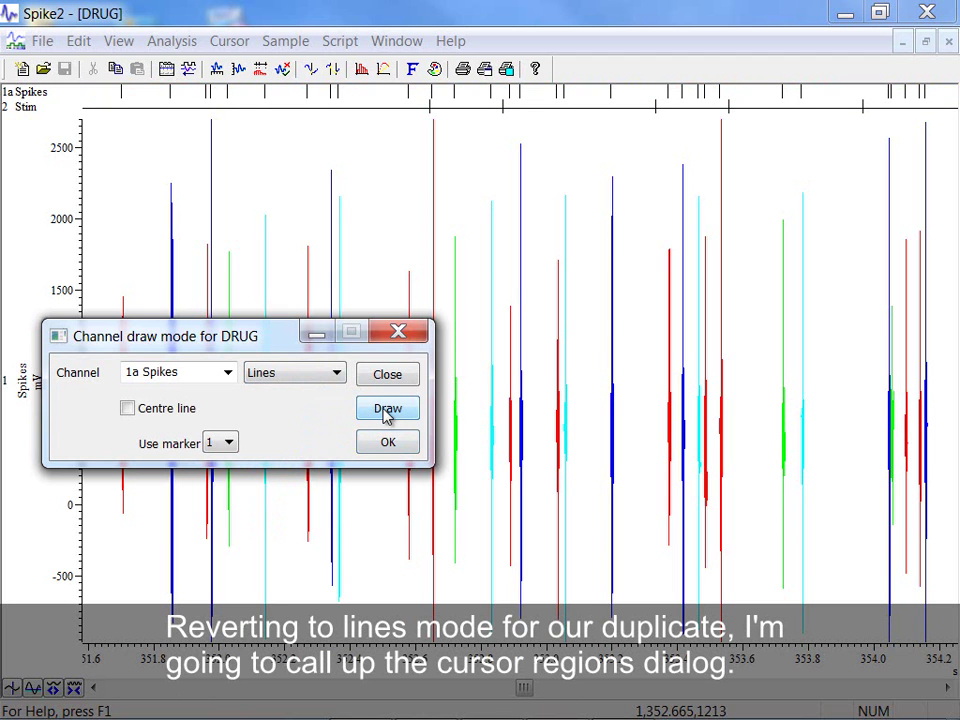
pyautogui.click(388, 443)
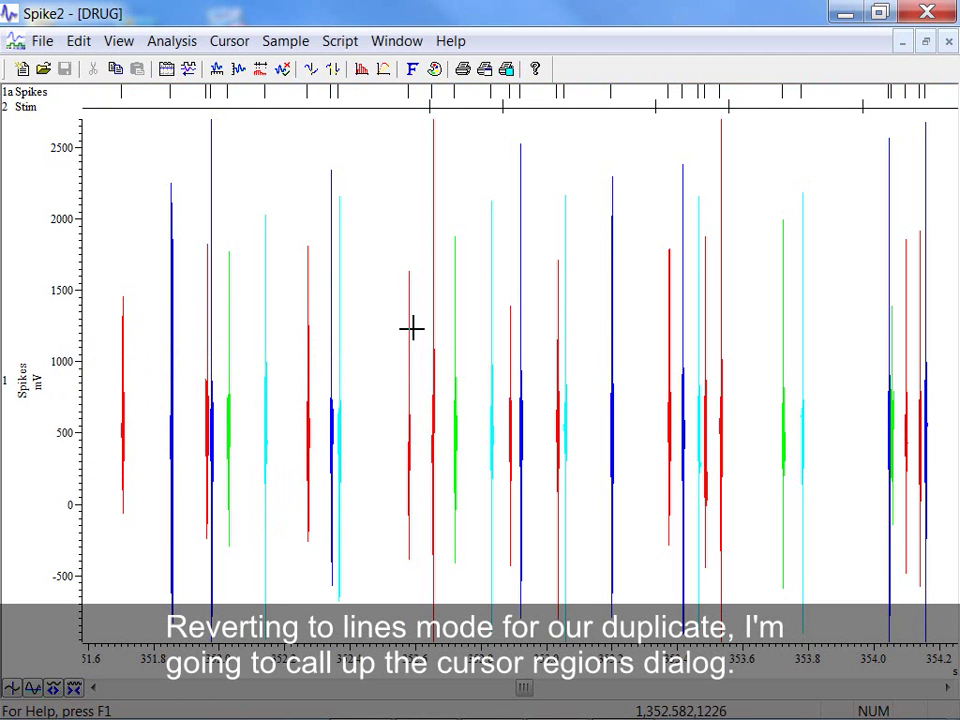
# - Move the Cursor regions table aside and place cursors 1 and 2 around a 0.256 s stretch
pyautogui.click(332, 68)
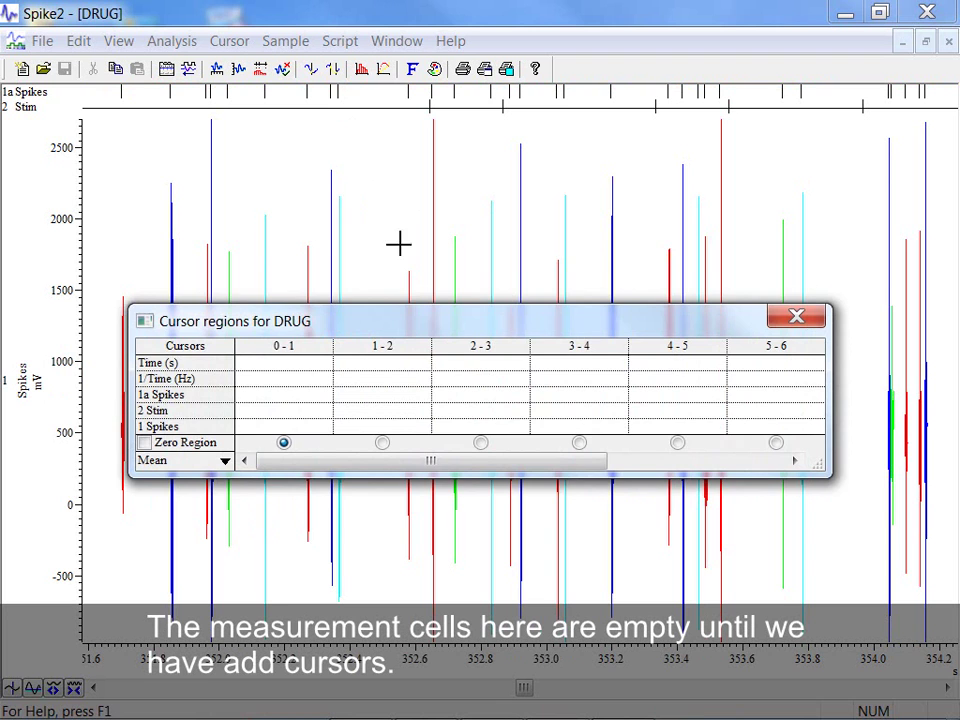
pyautogui.moveTo(405, 333); pyautogui.dragTo(505, 261)
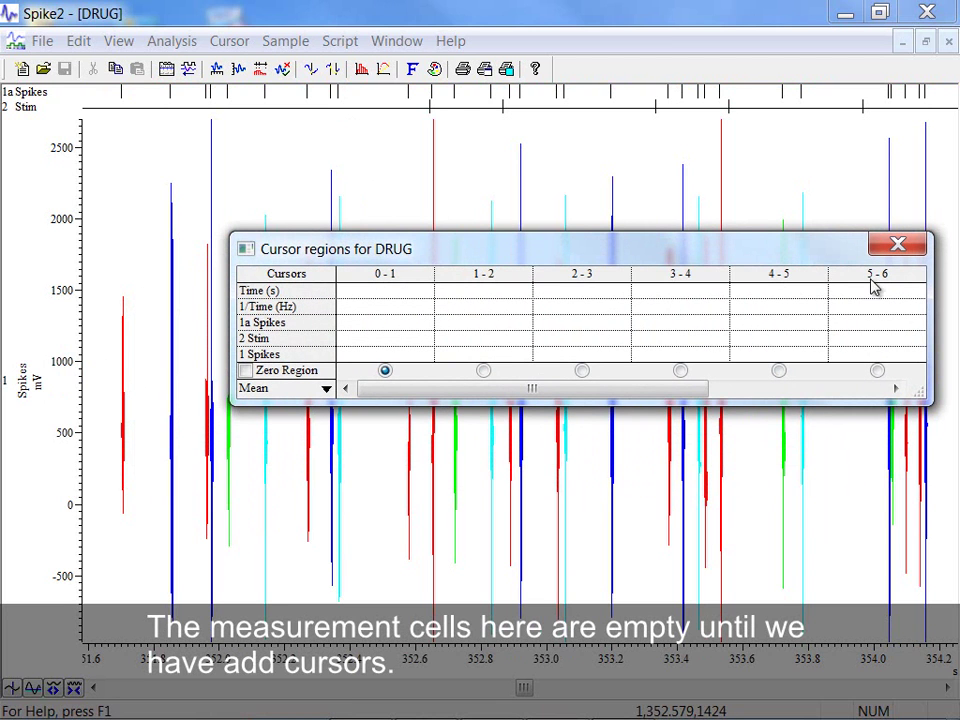
pyautogui.click(348, 150)
pyautogui.hotkey('ctrl', '1')
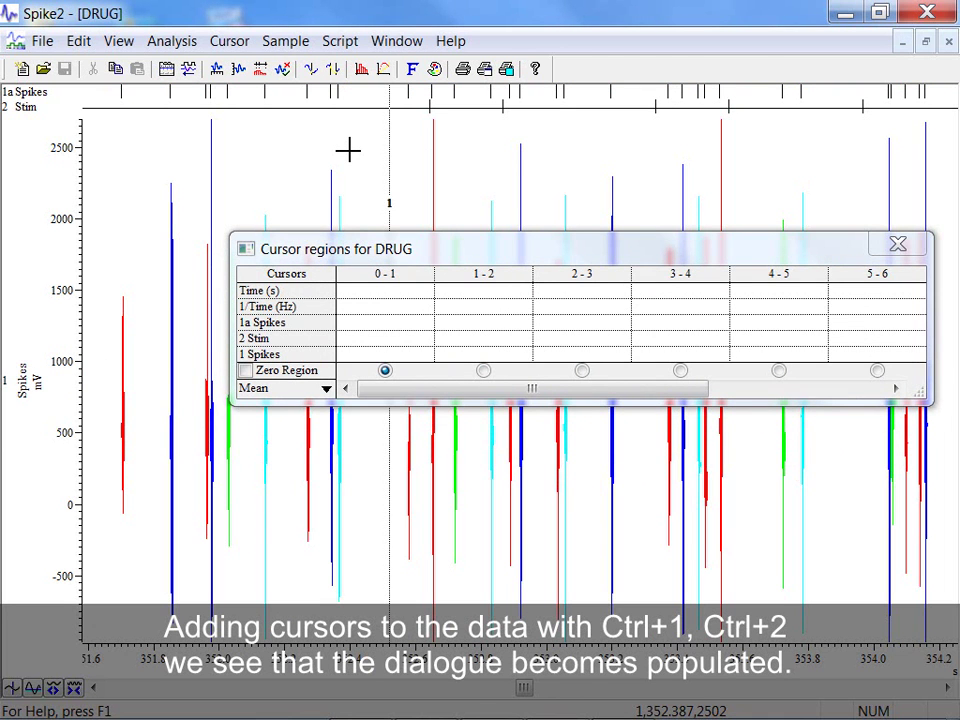
pyautogui.hotkey('ctrl', '2')
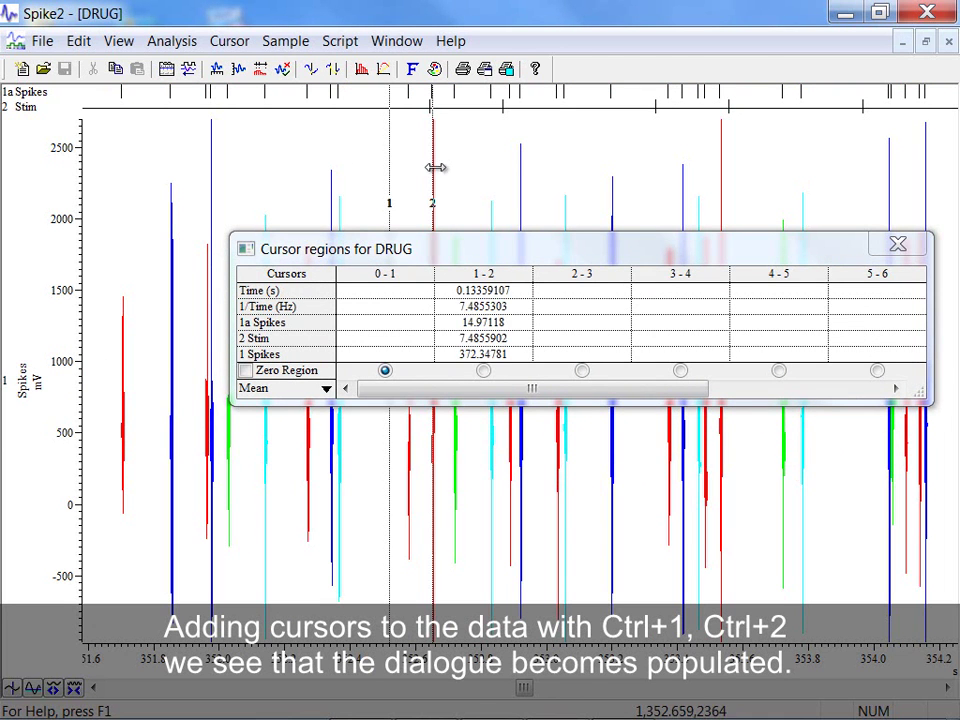
pyautogui.moveTo(435, 167); pyautogui.dragTo(473, 169)
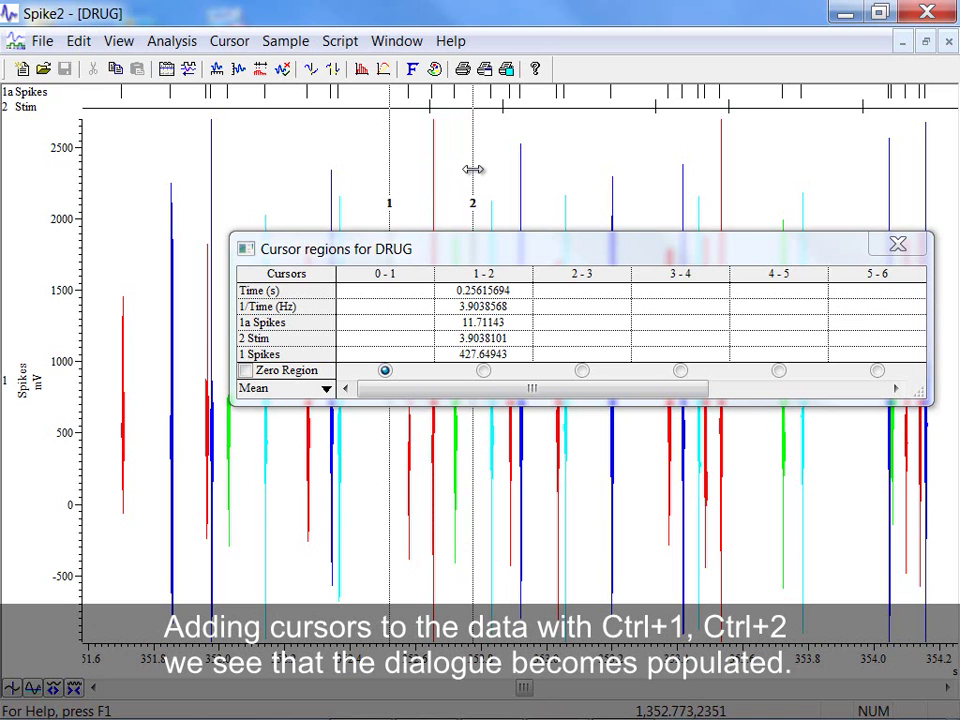
# - Switch the cursor regions measurement to Sum, giving 3 for 1a Spikes and 1 for 2 Stim
pyautogui.click(326, 389)
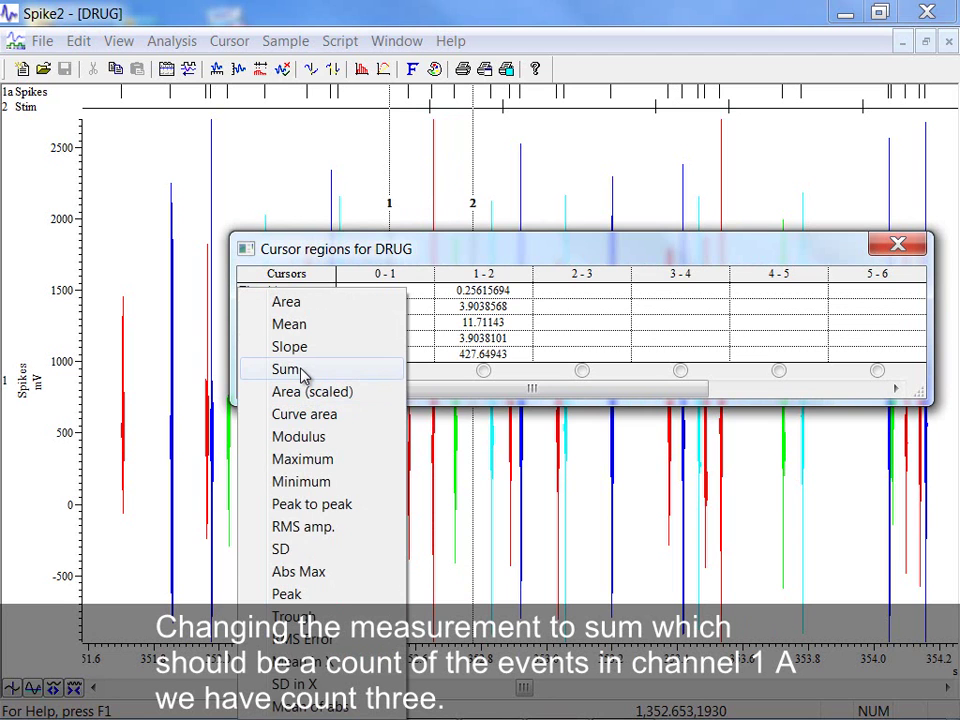
pyautogui.click(303, 374)
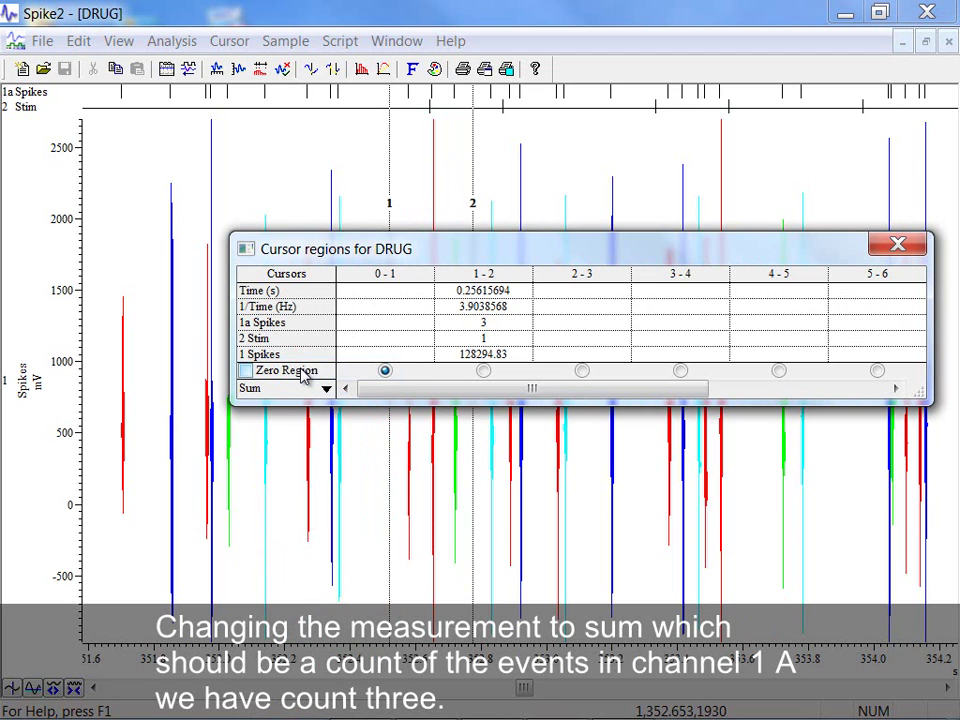
pyautogui.click(490, 324)
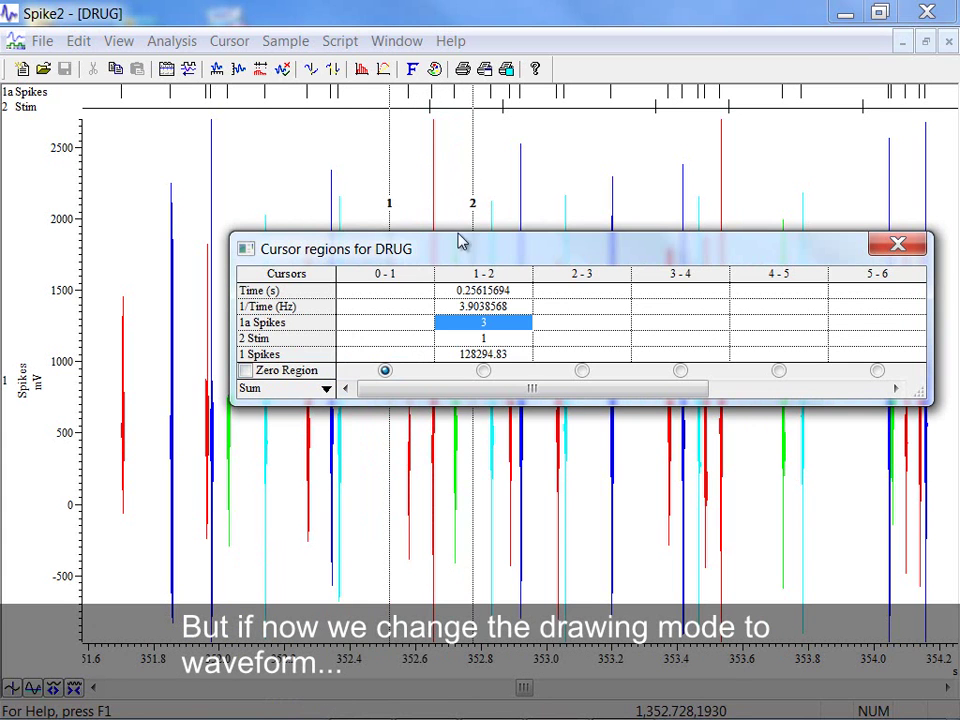
# - Set channel 1a Spikes to Waveform drawing mode from Channel Draw mode and confirm
pyautogui.rightClick(439, 94)
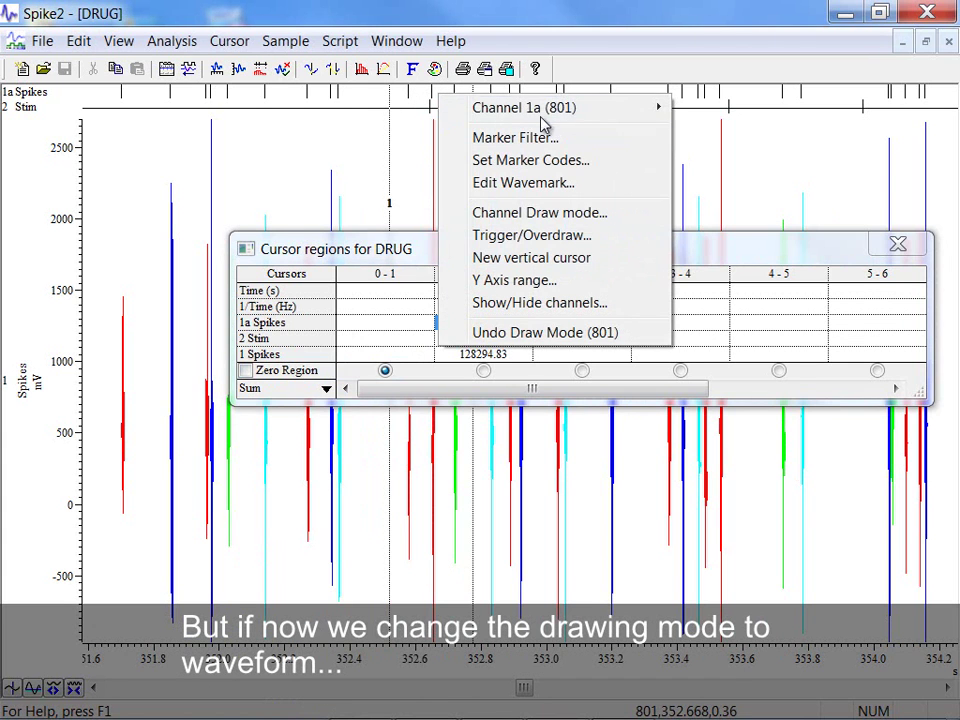
pyautogui.click(545, 213)
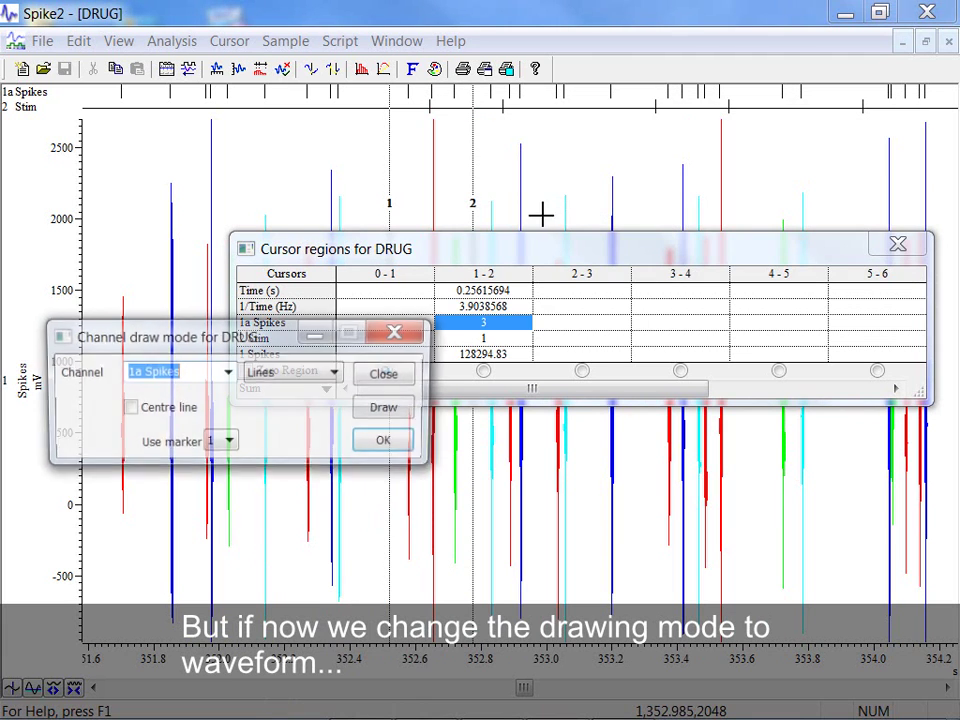
pyautogui.click(332, 376)
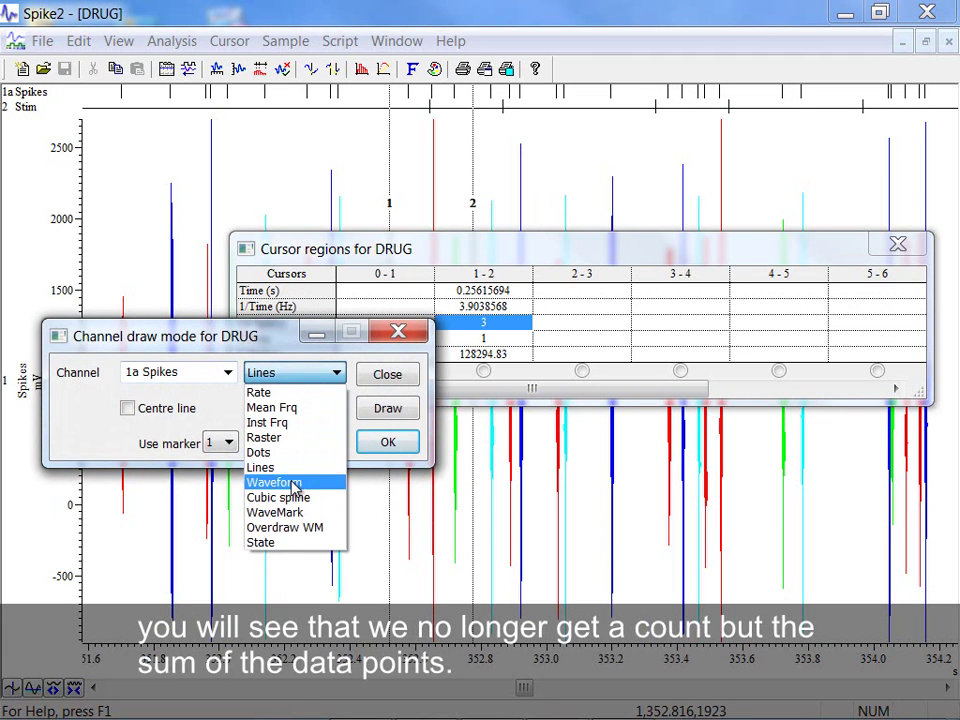
pyautogui.click(292, 484)
pyautogui.click(388, 409)
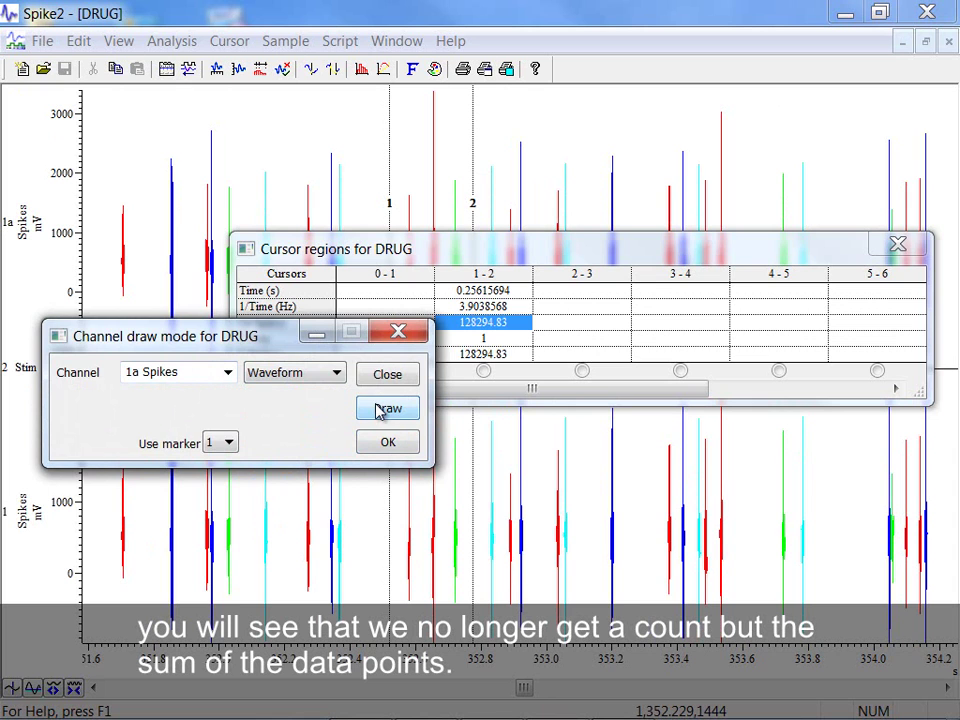
pyautogui.moveTo(335, 340)
pyautogui.mouseDown()
pyautogui.moveTo(420, 436)
pyautogui.moveTo(765, 505)
pyautogui.moveTo(782, 492)
pyautogui.mouseUp()
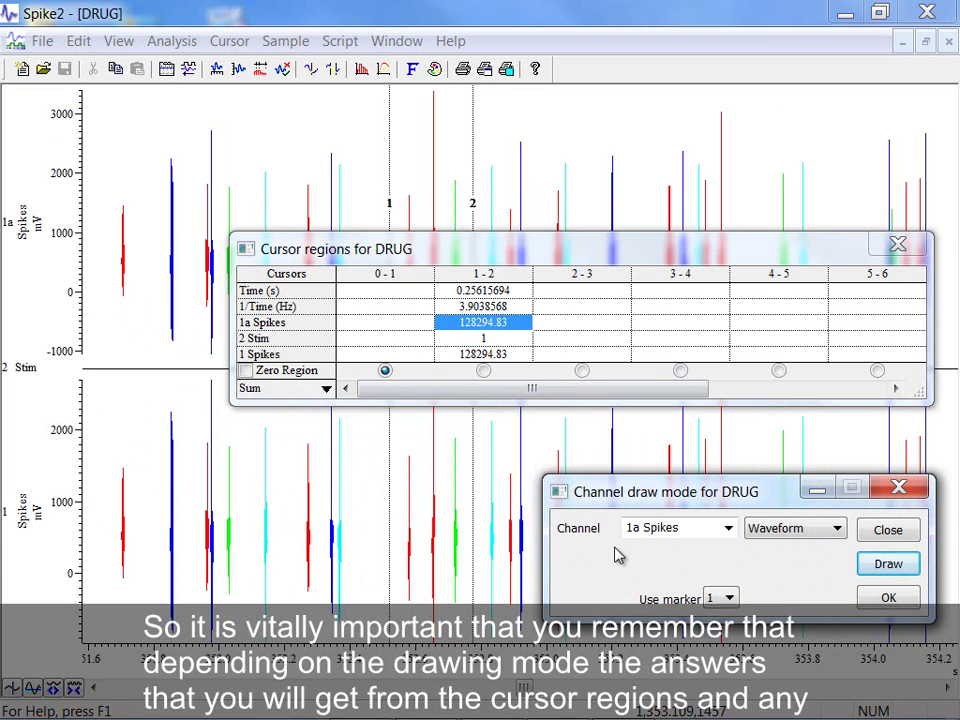
pyautogui.click(887, 598)
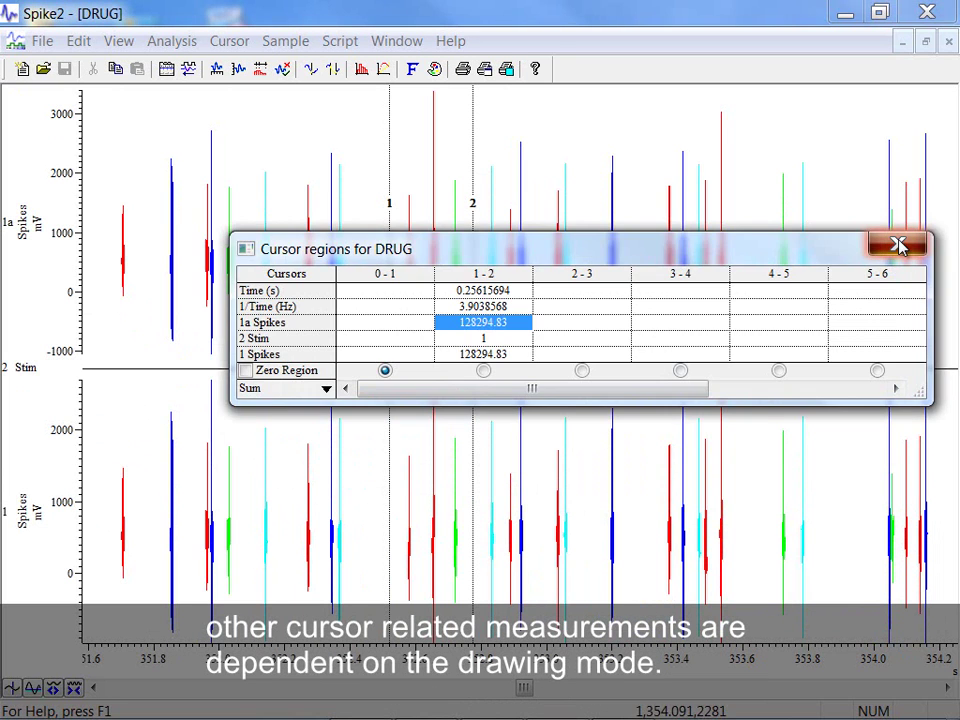
# - Close the cursor regions table and show the whole recording, 0 to about 675 s
pyautogui.click(898, 245)
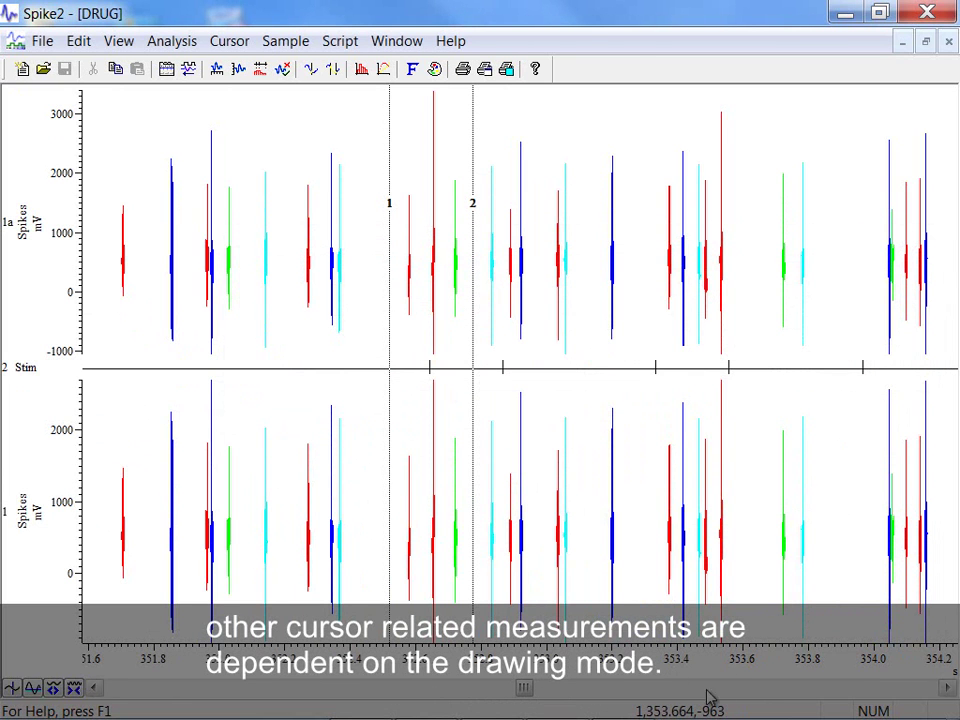
pyautogui.doubleClick(789, 665)
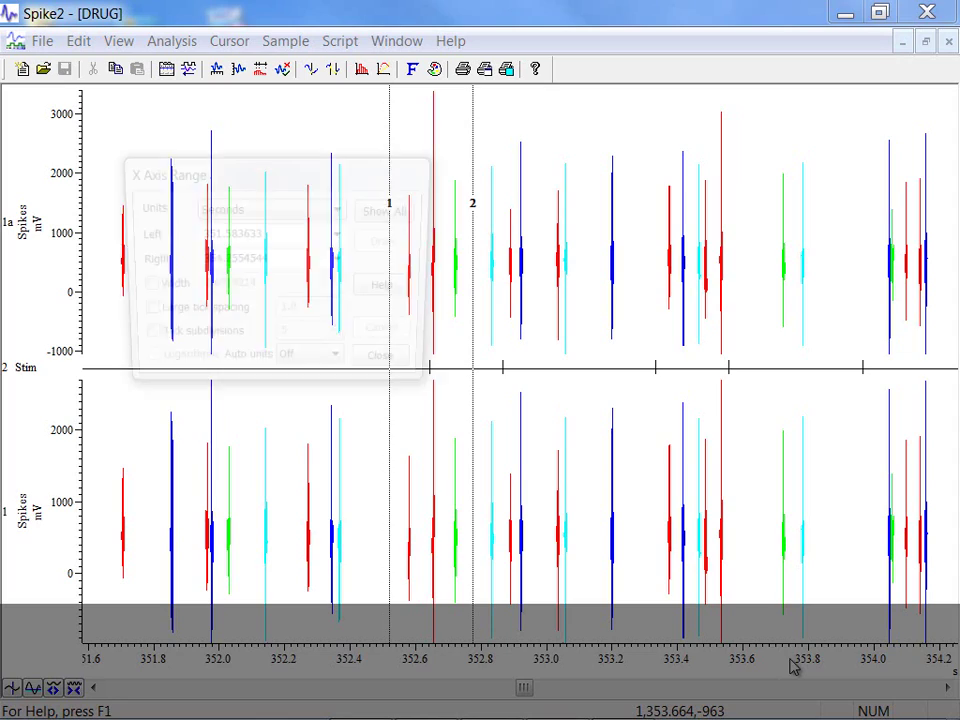
pyautogui.click(395, 211)
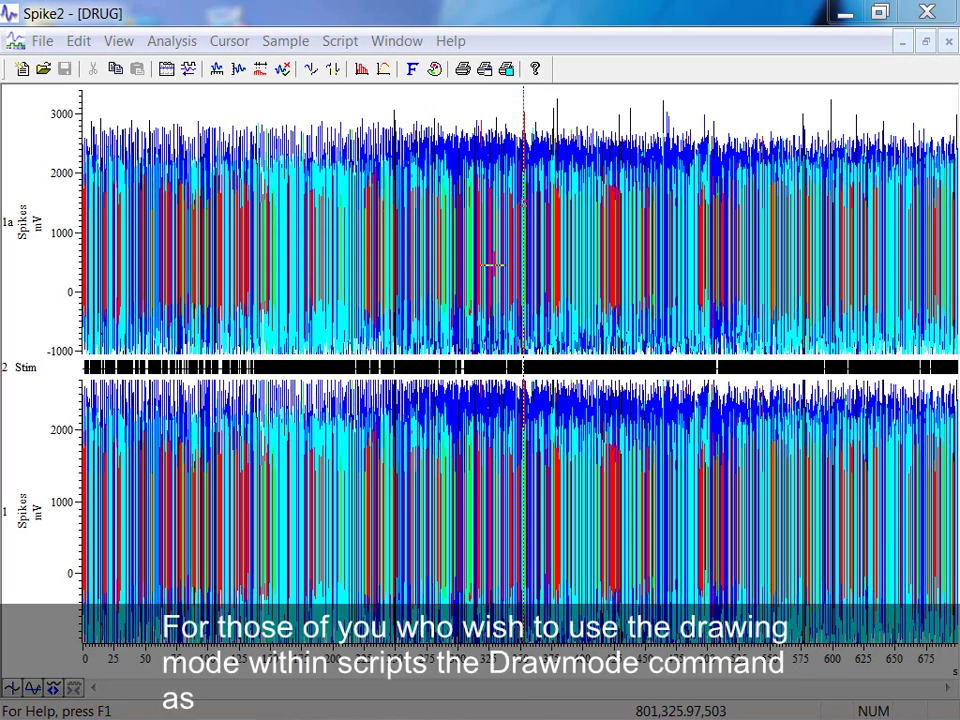
# - Search the Help index for 'Drawmode' and display the DrawMode() topic
pyautogui.click(452, 41)
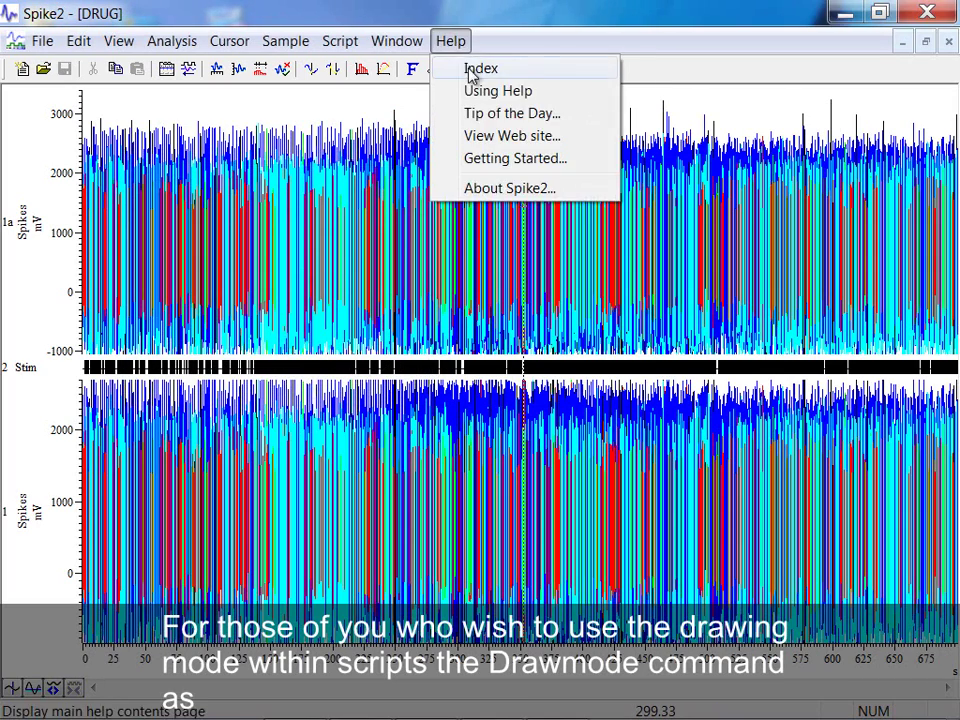
pyautogui.click(471, 68)
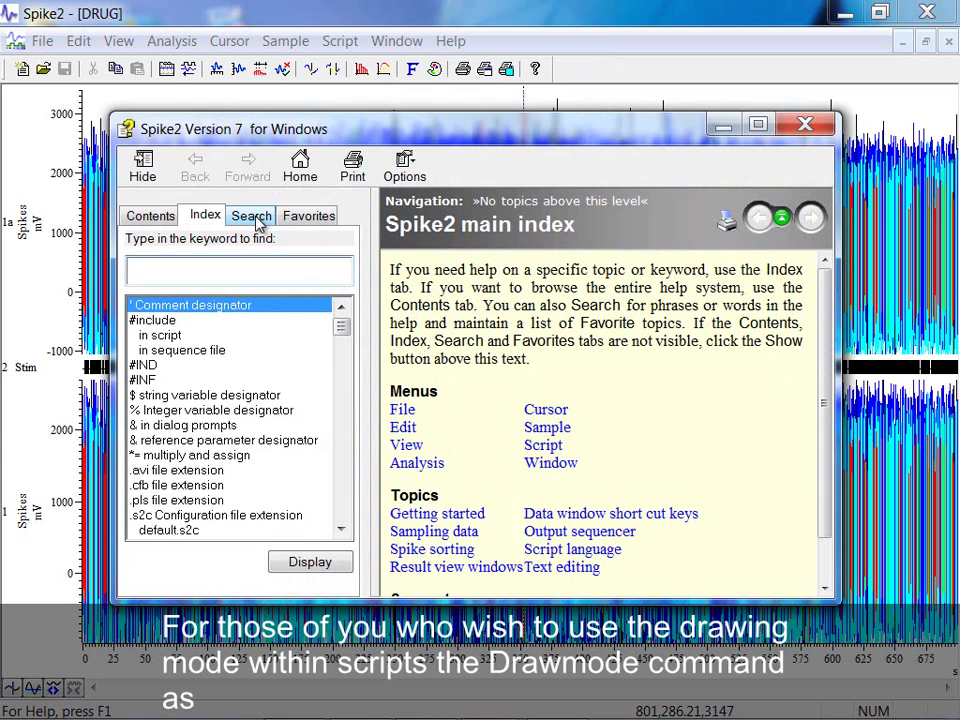
pyautogui.click(255, 216)
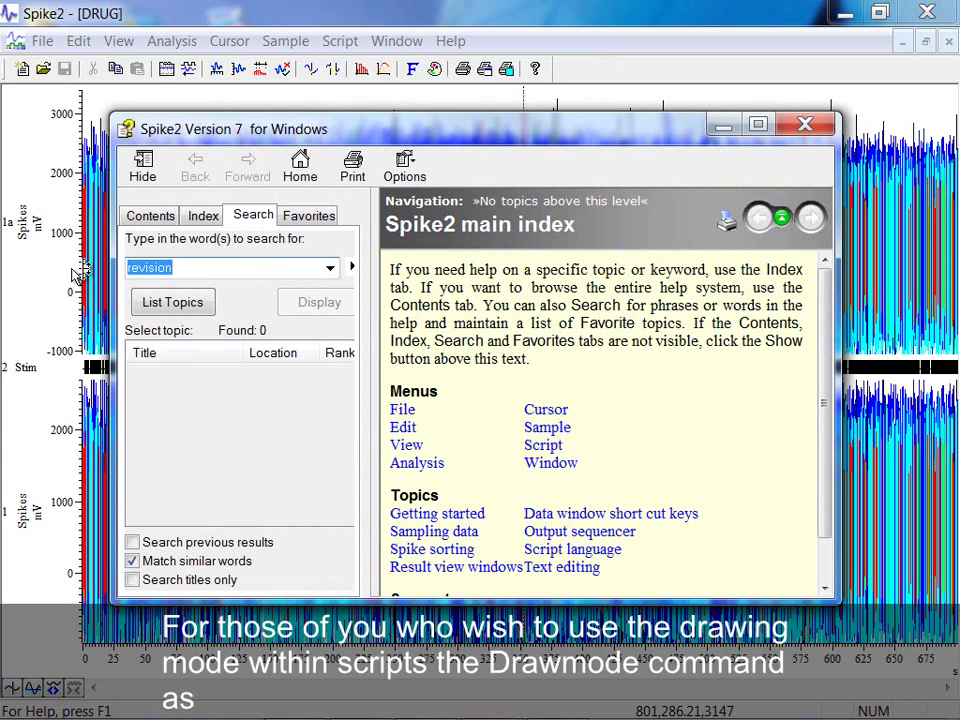
pyautogui.write('Drawm')
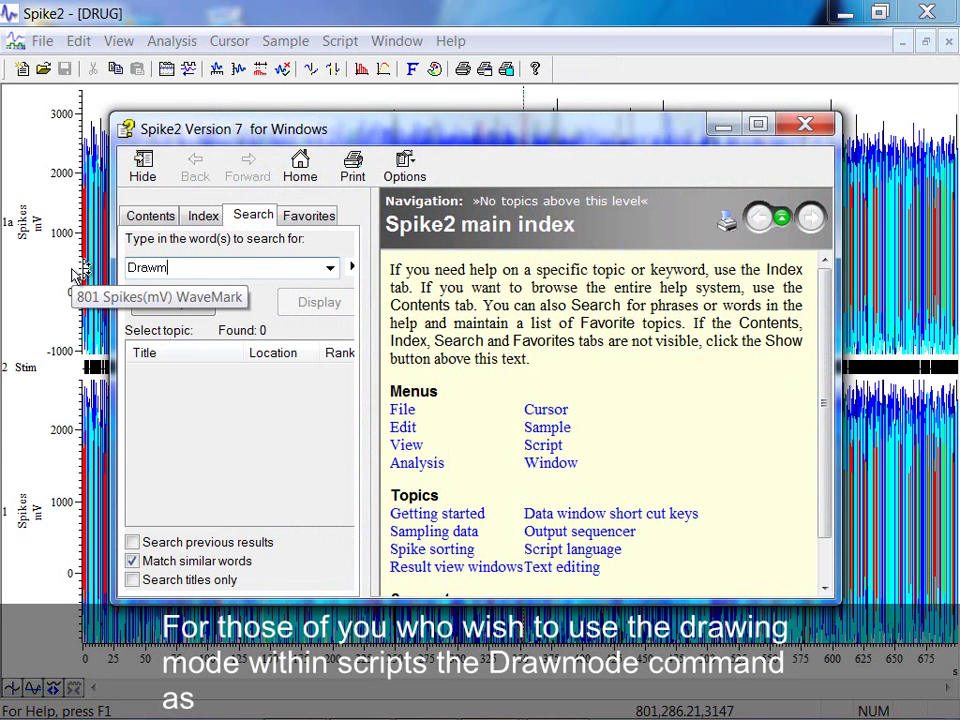
pyautogui.write('ode')
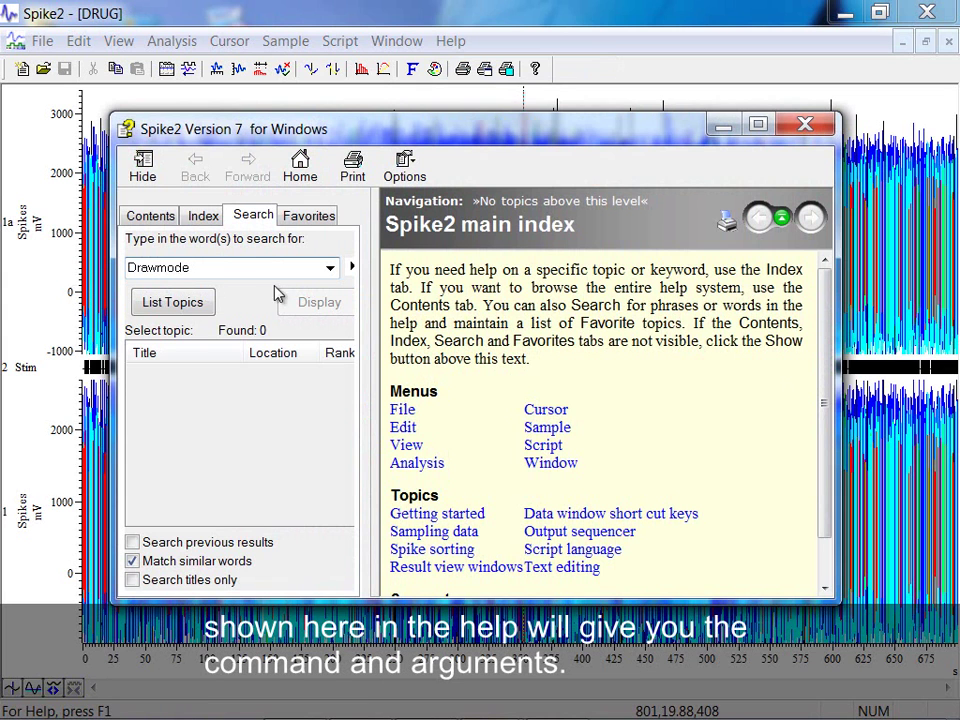
pyautogui.click(140, 306)
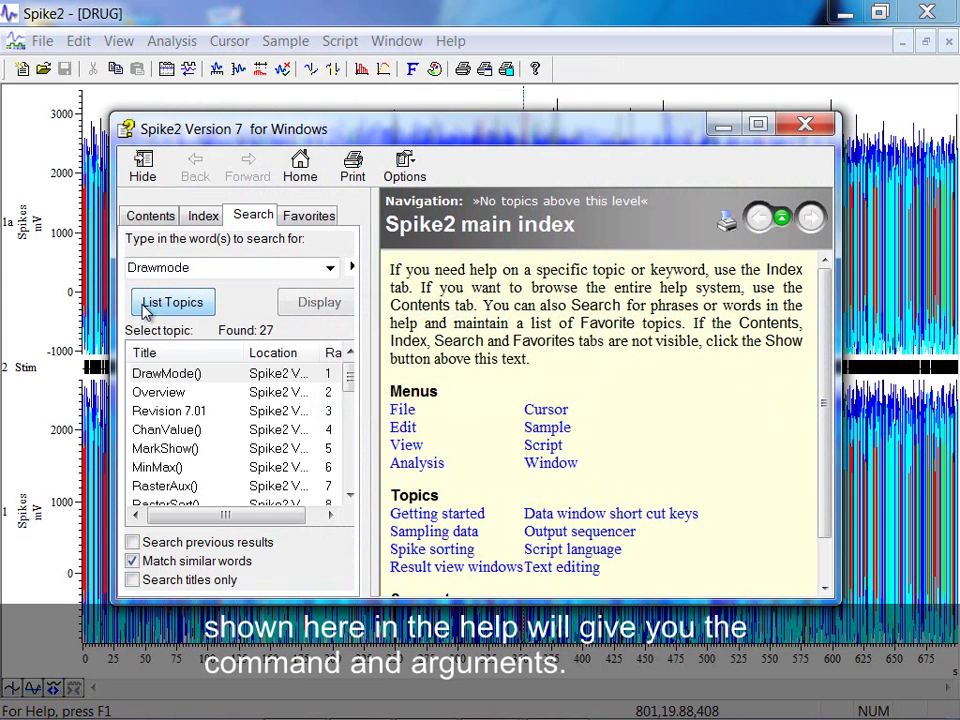
pyautogui.doubleClick(160, 375)
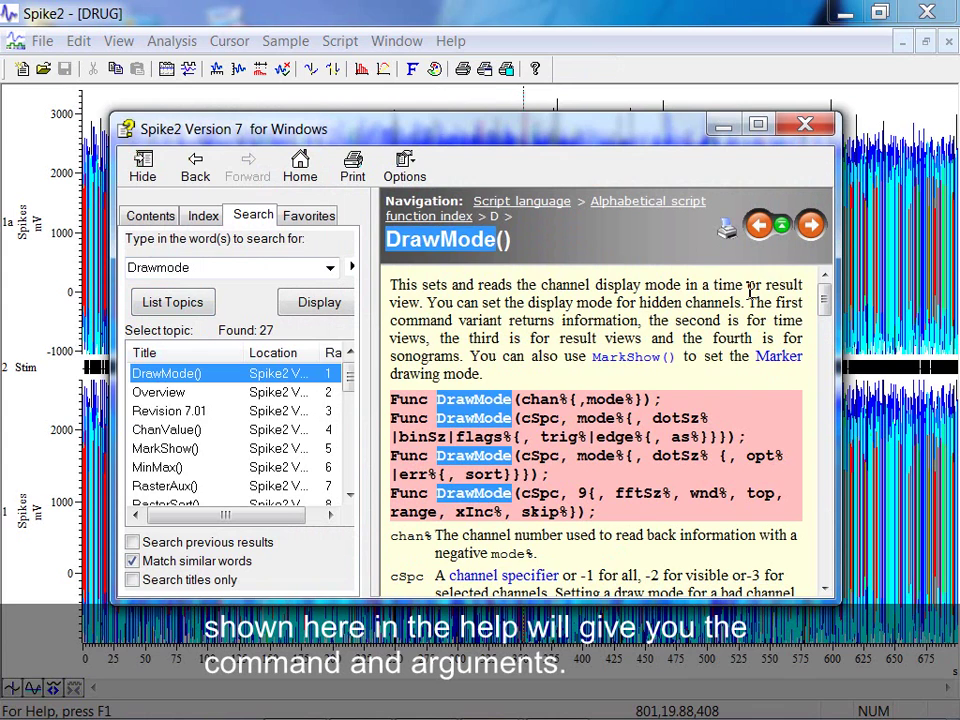